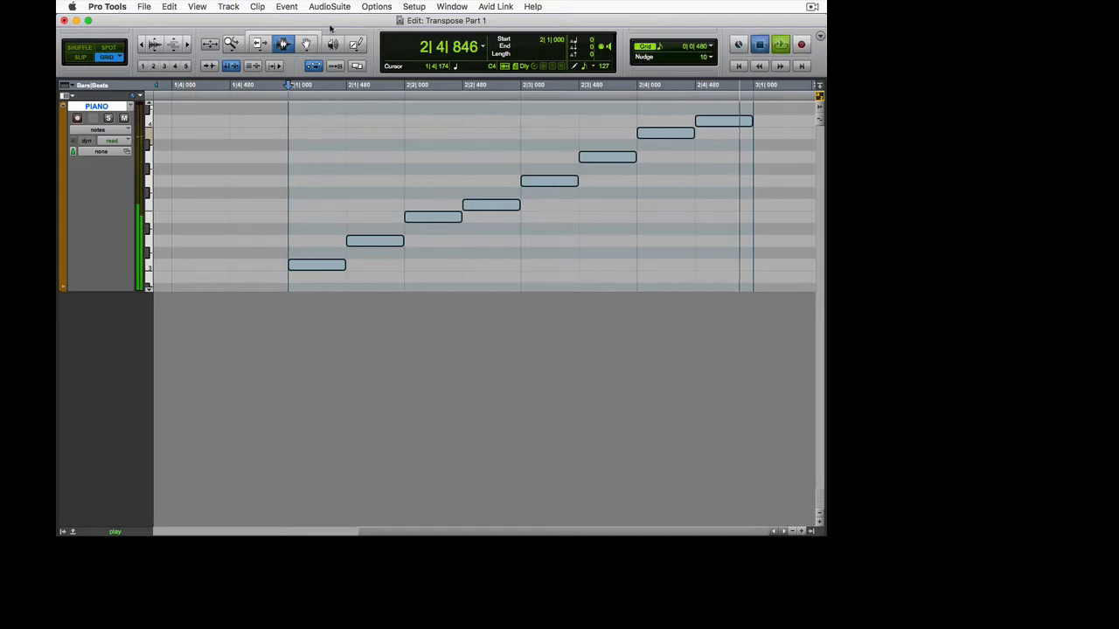
Stop playback and open the Transpose event operation for the selected piano notes, moving its window off the first notes.
{"action": "key", "text": "space"}
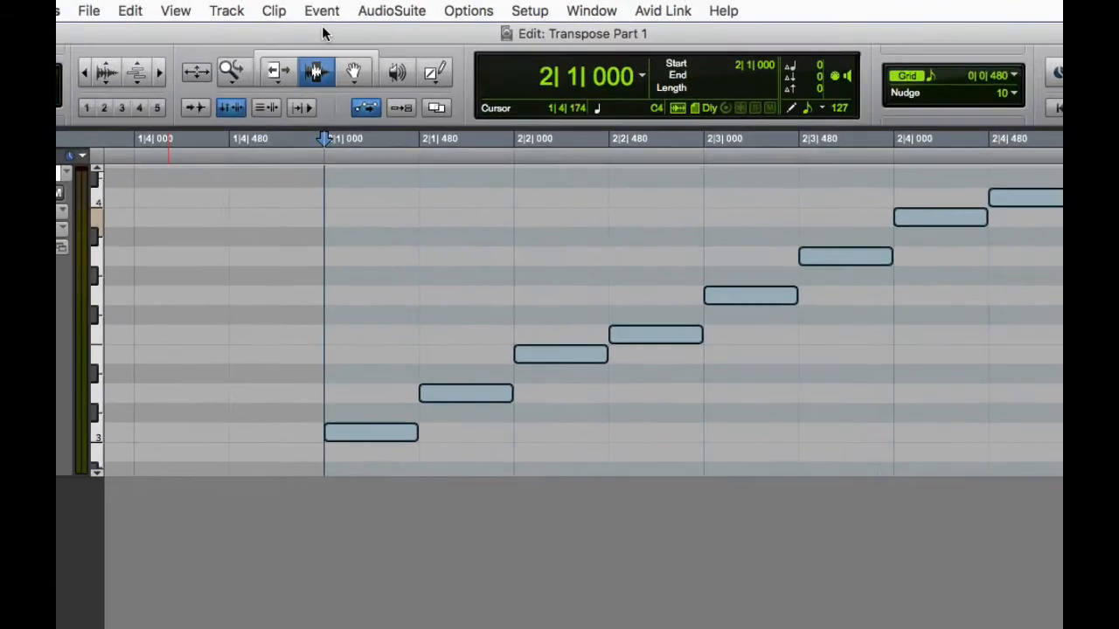
{"action": "left_click", "coordinate": [320, 12]}
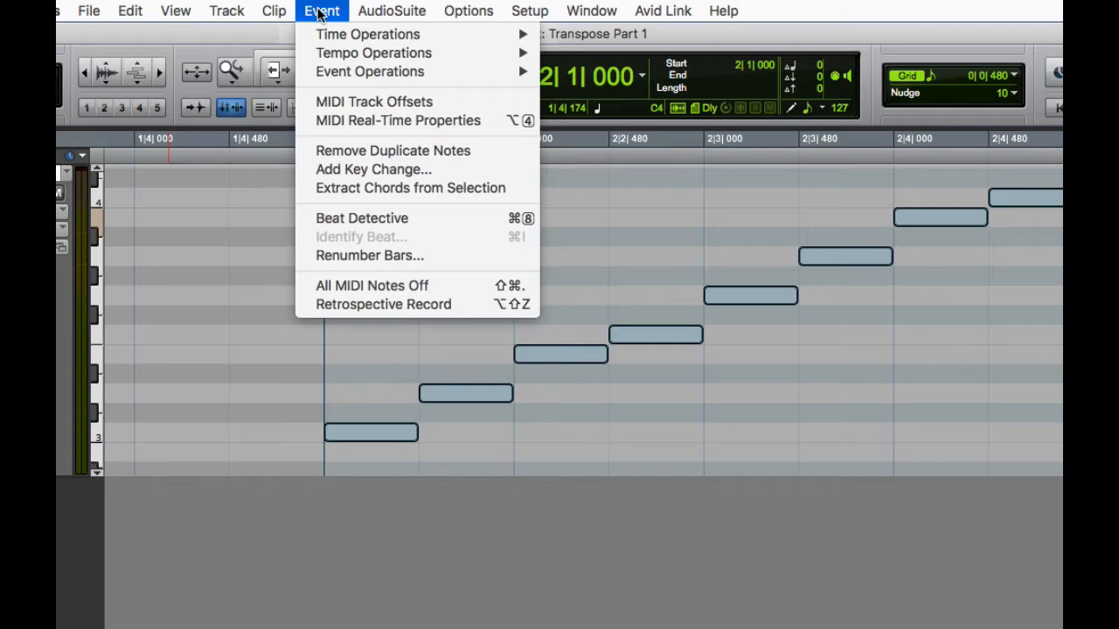
{"action": "mouse_move", "coordinate": [332, 76]}
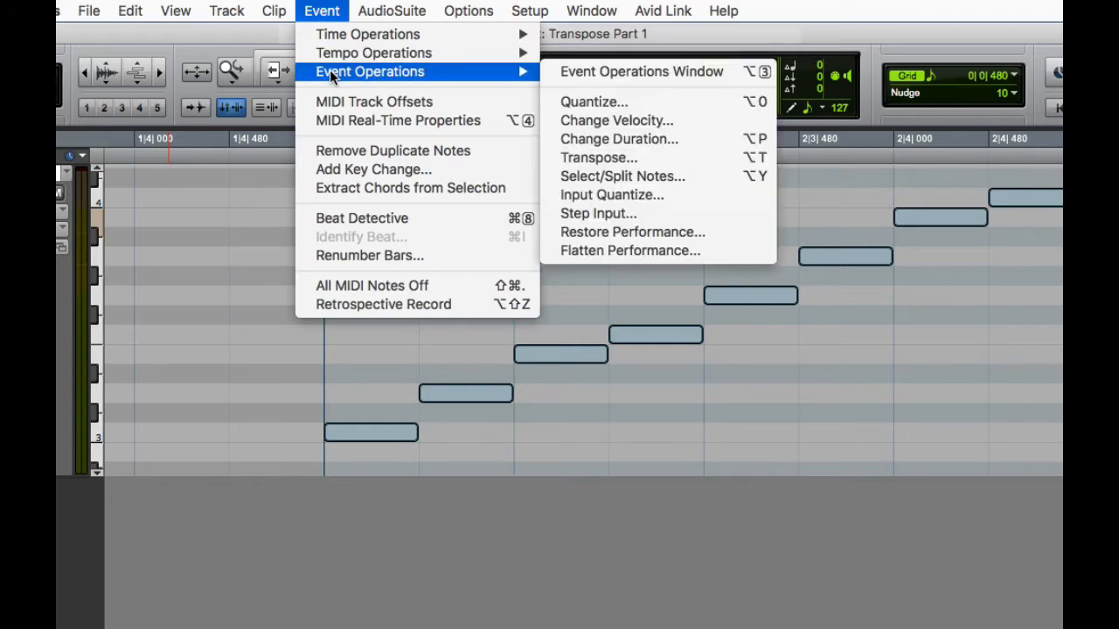
{"action": "left_click", "coordinate": [617, 163]}
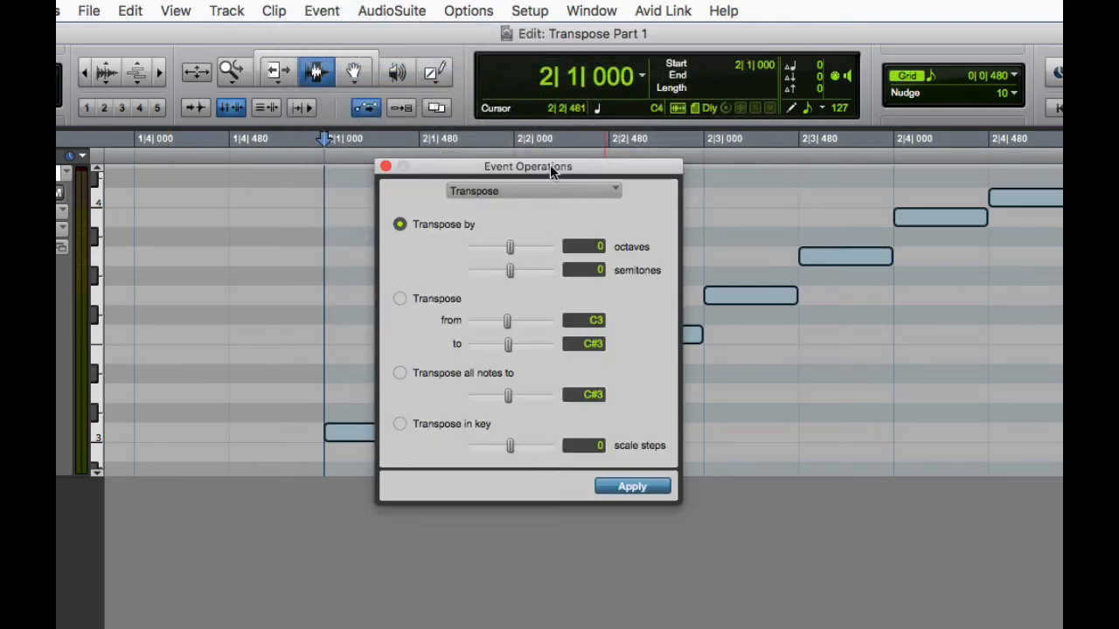
{"action": "left_click_drag", "start_coordinate": [551, 166], "coordinate": [721, 120]}
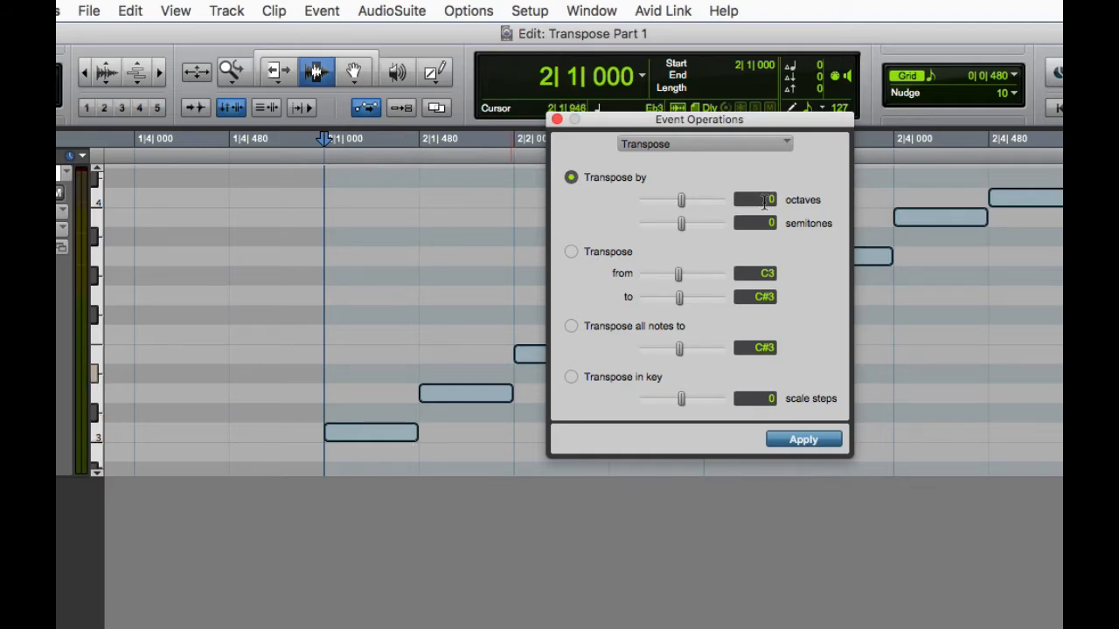
Transpose the selected piano notes up by 1 octave.
{"action": "left_click_drag", "start_coordinate": [765, 202], "coordinate": [780, 202]}
{"action": "type", "text": "1"}
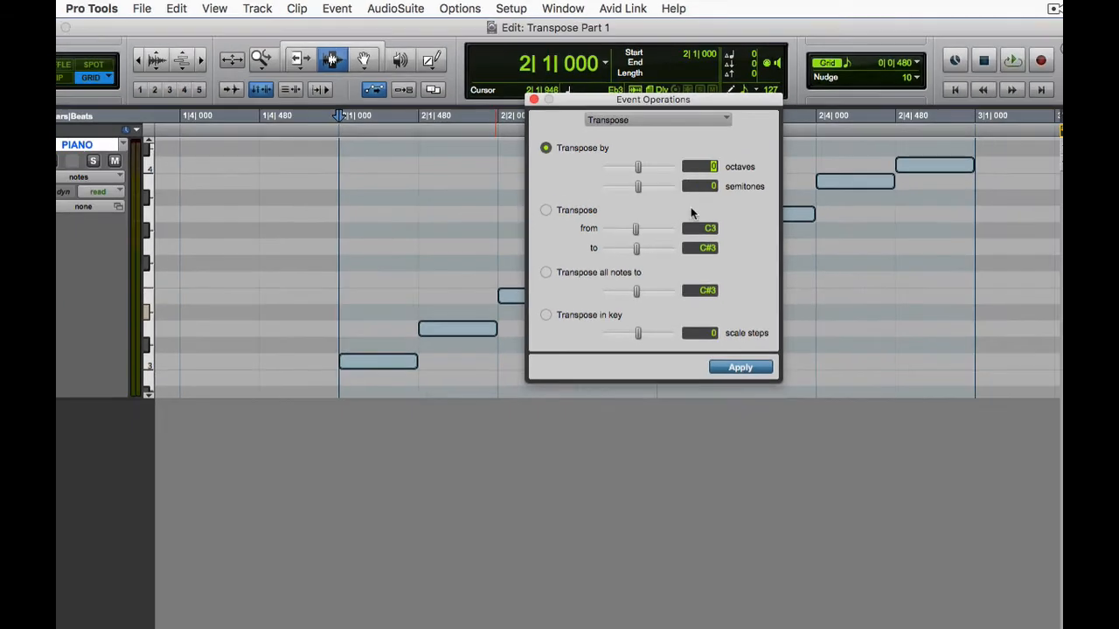
{"action": "left_click", "coordinate": [738, 368]}
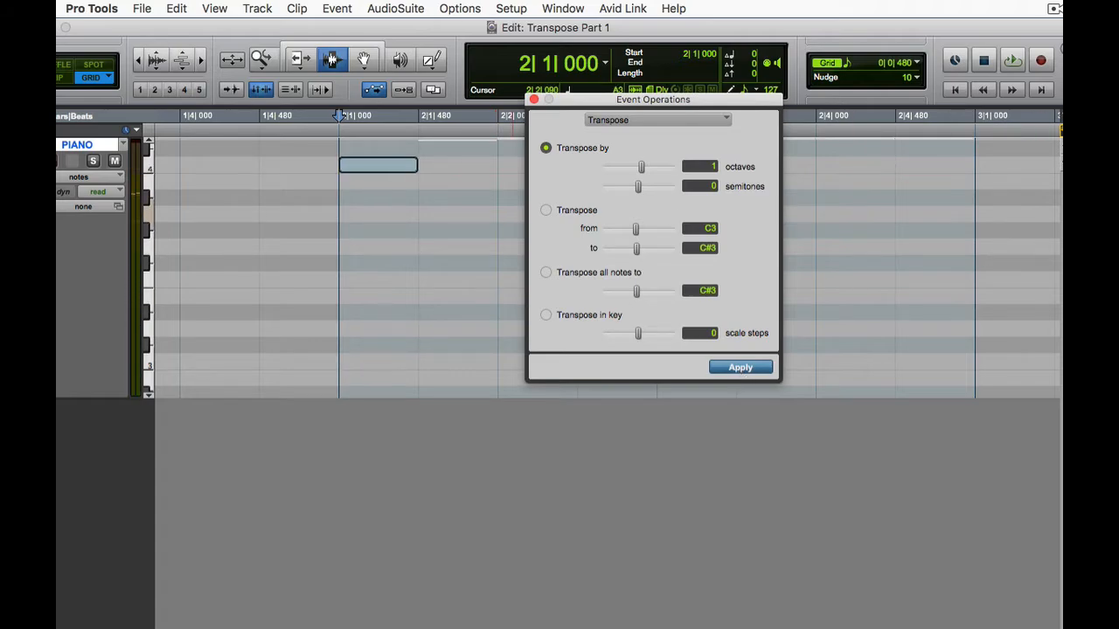
Bring the raised notes into view clear of the Event Operations window and play them back.
{"action": "left_click", "coordinate": [151, 142]}
{"action": "left_click", "coordinate": [151, 142]}
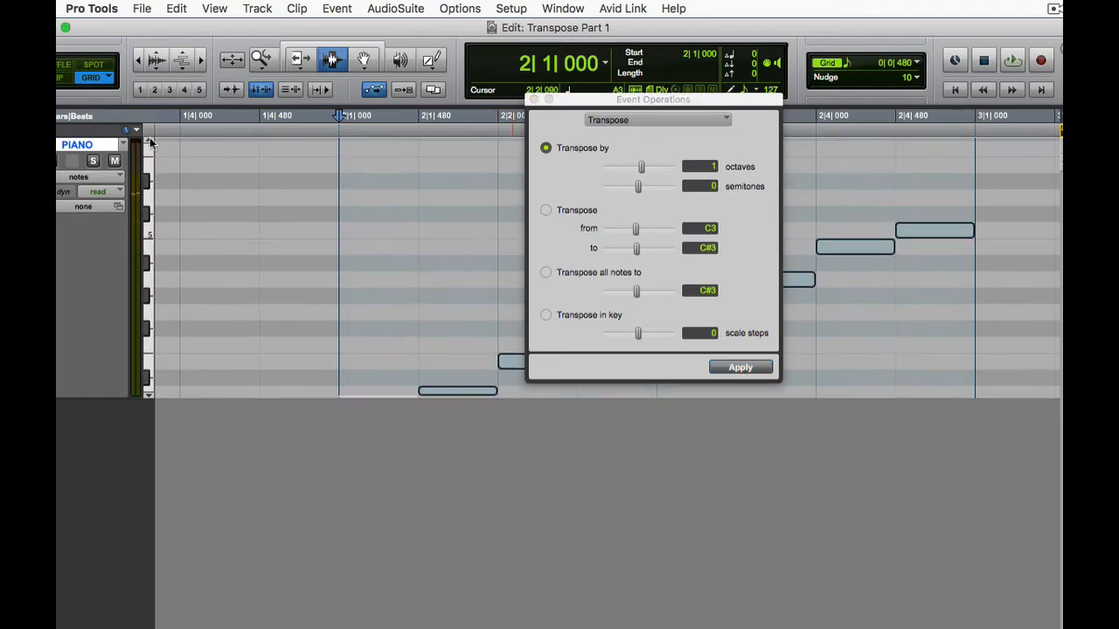
{"action": "left_click", "coordinate": [149, 398]}
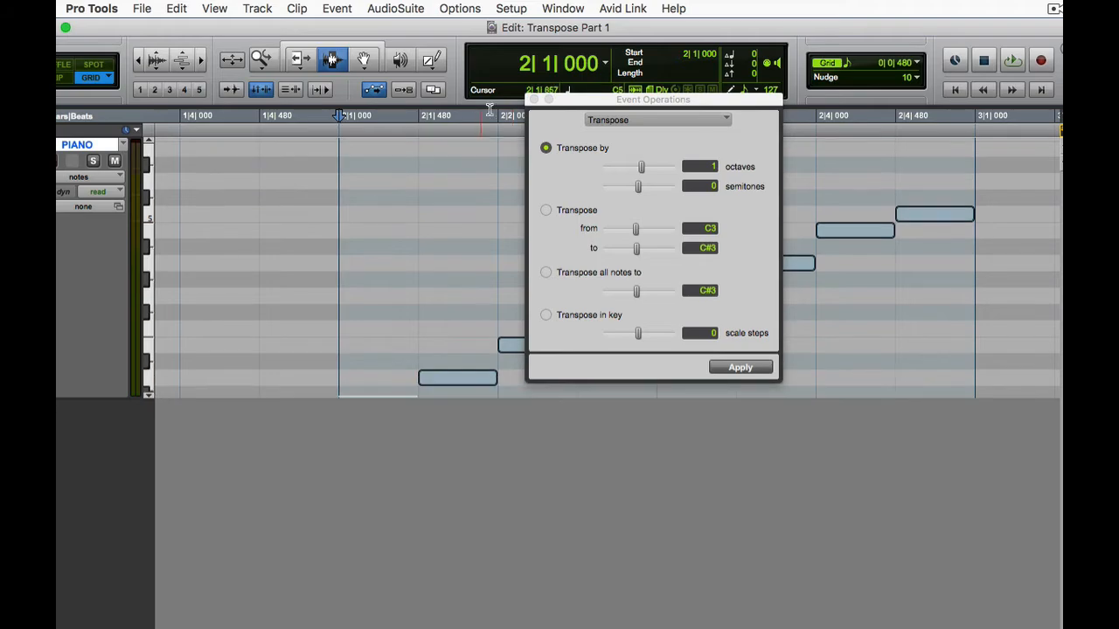
{"action": "left_click_drag", "start_coordinate": [602, 103], "coordinate": [216, 95]}
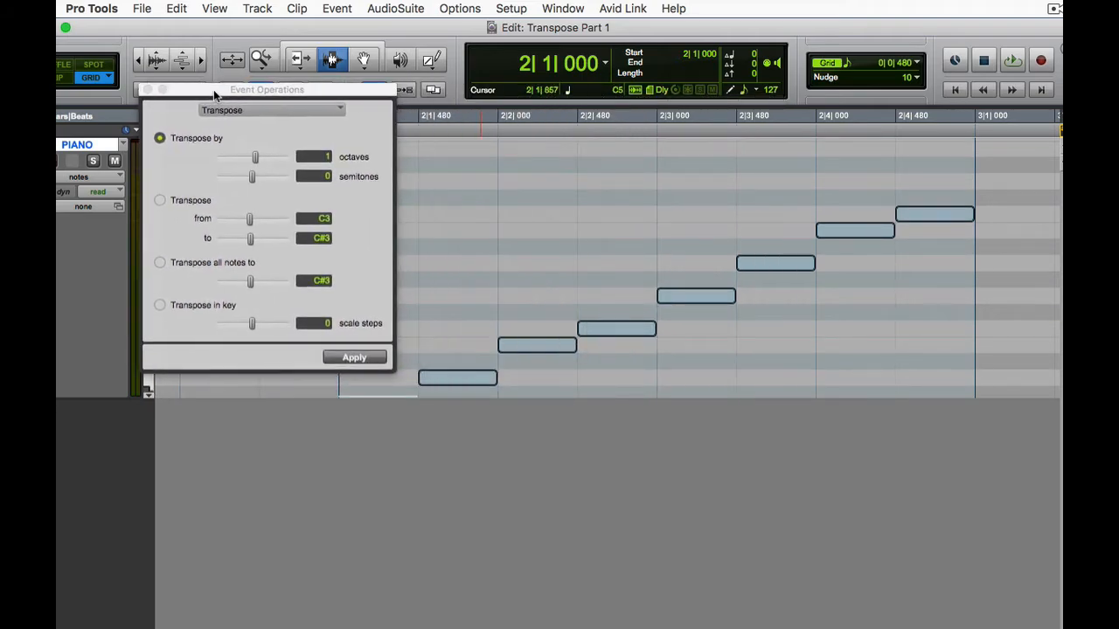
{"action": "key", "text": "space"}
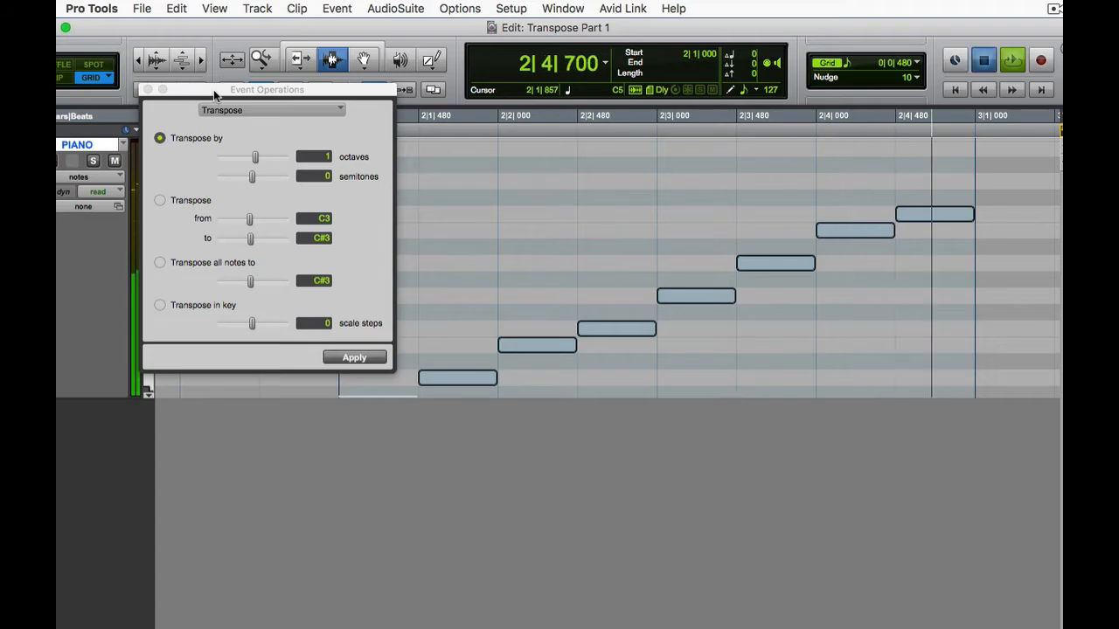
{"action": "key", "text": "space"}
Undo the one-octave transposition and bring the original scale back into view.
{"action": "key", "text": "super+z"}
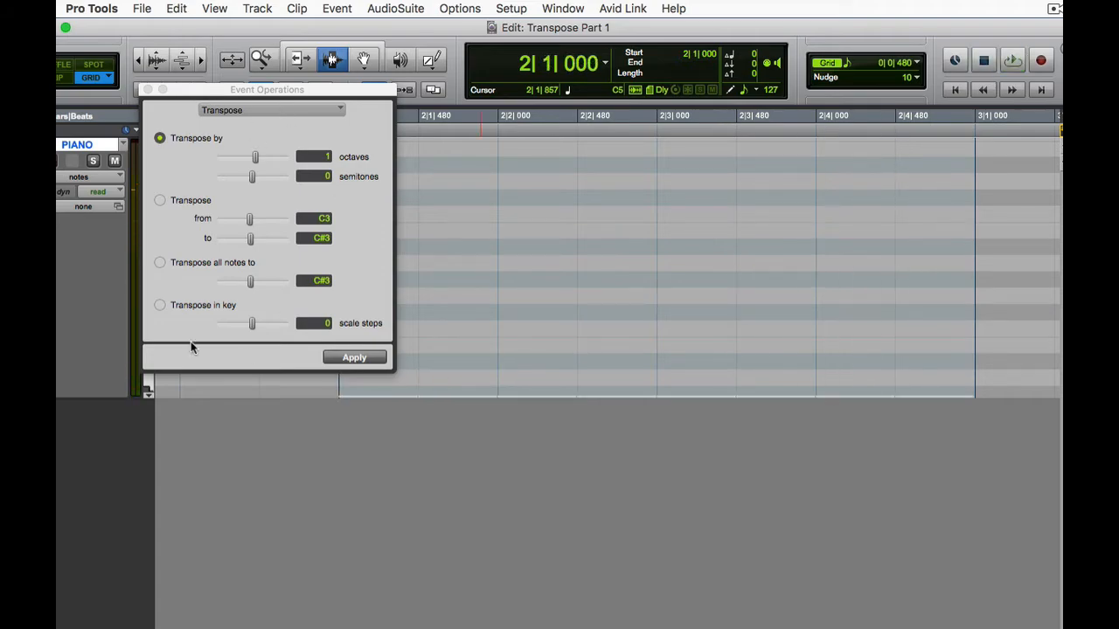
{"action": "scroll", "coordinate": [149, 395], "scroll_direction": "down", "scroll_amount": 5}
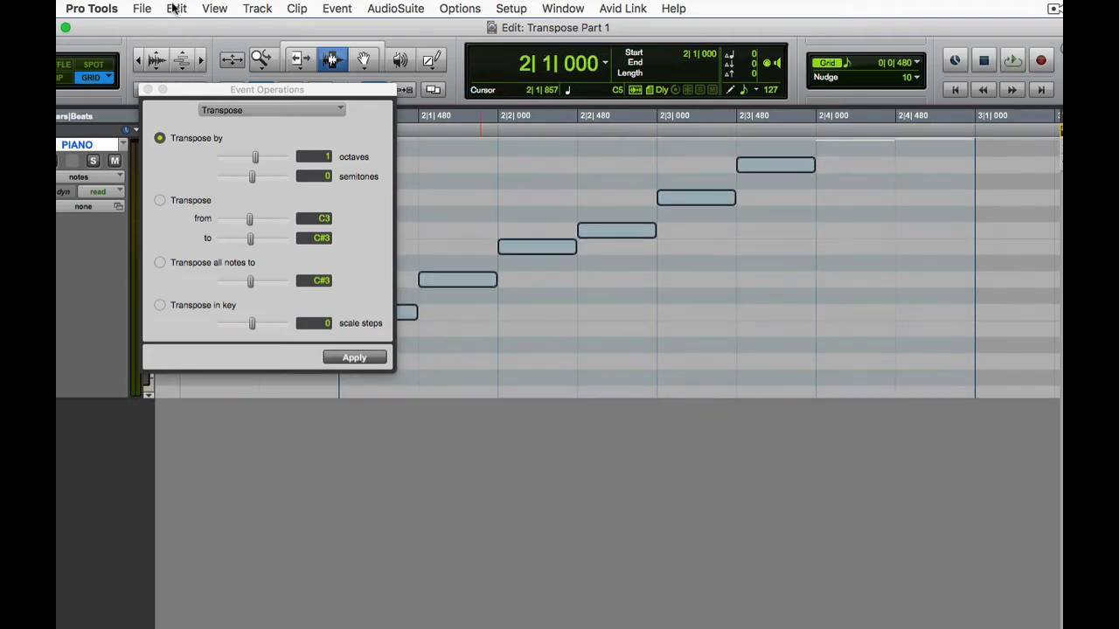
{"action": "left_click_drag", "start_coordinate": [209, 98], "coordinate": [683, 353]}
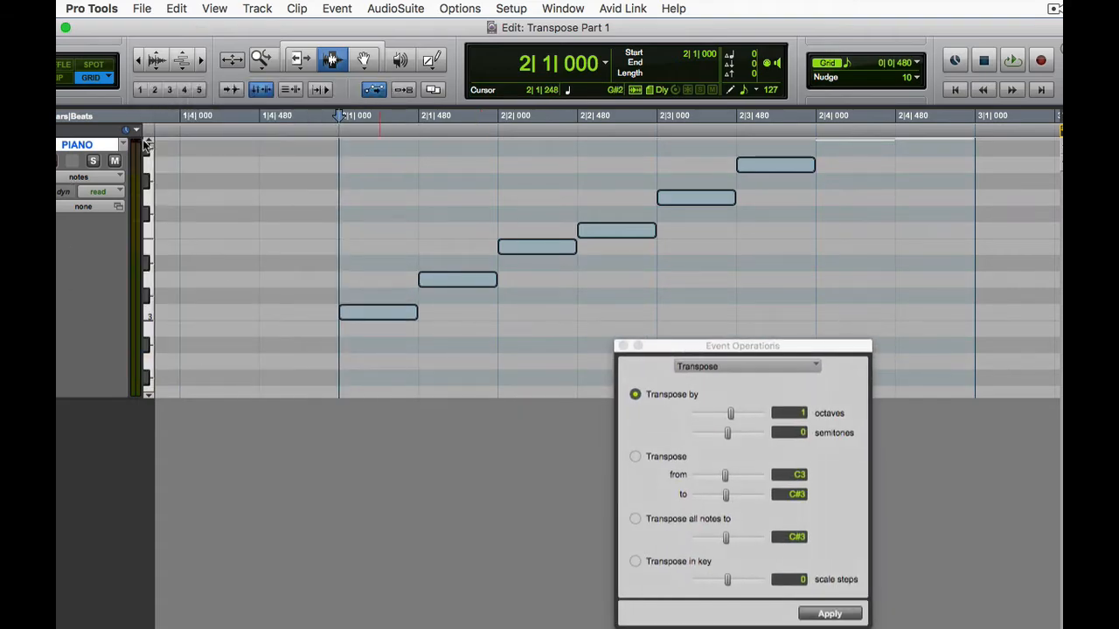
{"action": "scroll", "coordinate": [148, 144], "scroll_direction": "up", "scroll_amount": 3}
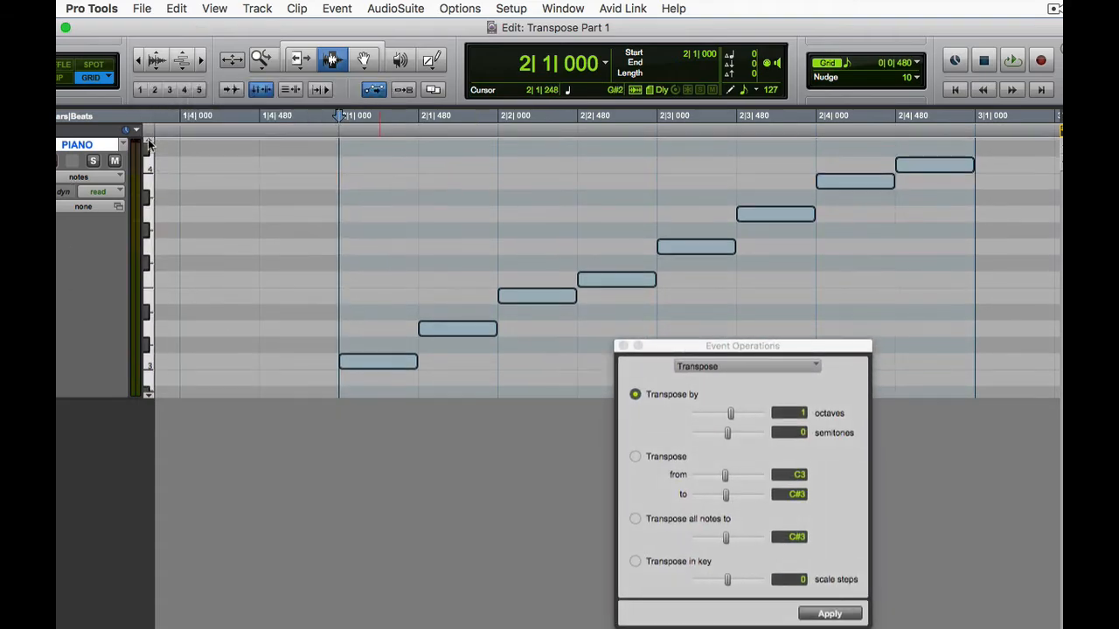
{"action": "left_click_drag", "start_coordinate": [680, 347], "coordinate": [430, 121]}
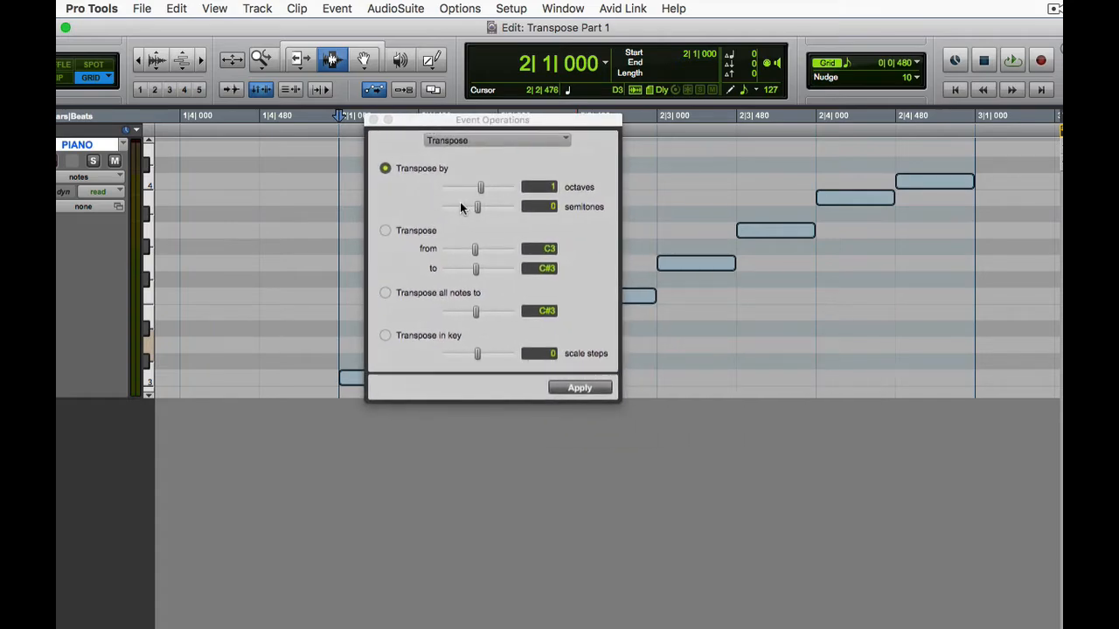
Reset the octaves amount of the Transpose by option to 0.
{"action": "left_click", "coordinate": [540, 194]}
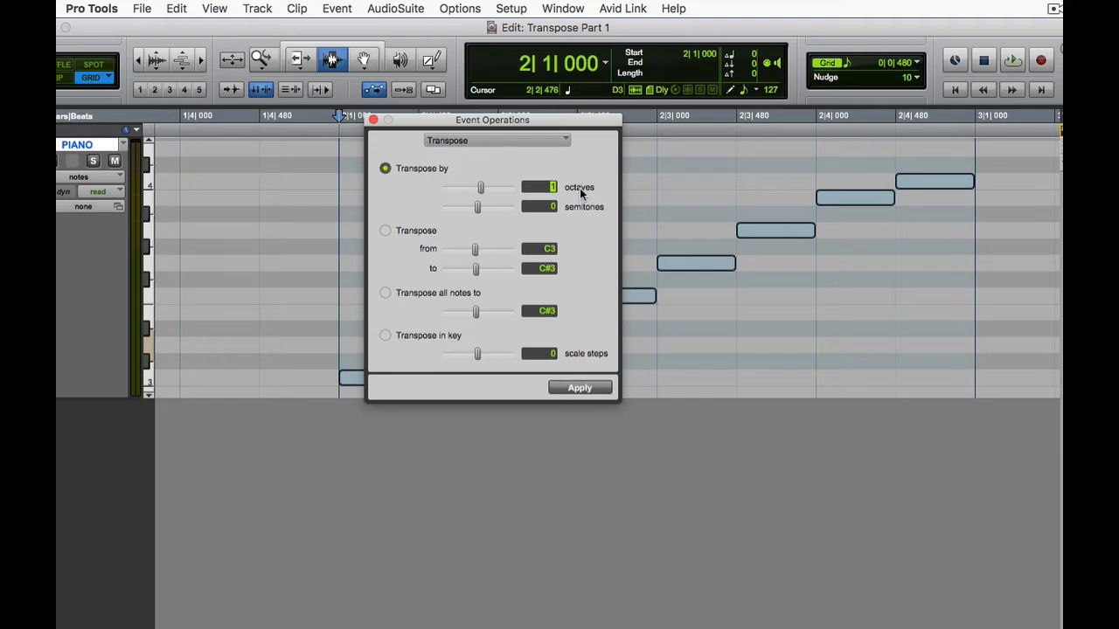
{"action": "type", "text": "0"}
{"action": "left_click", "coordinate": [506, 161]}
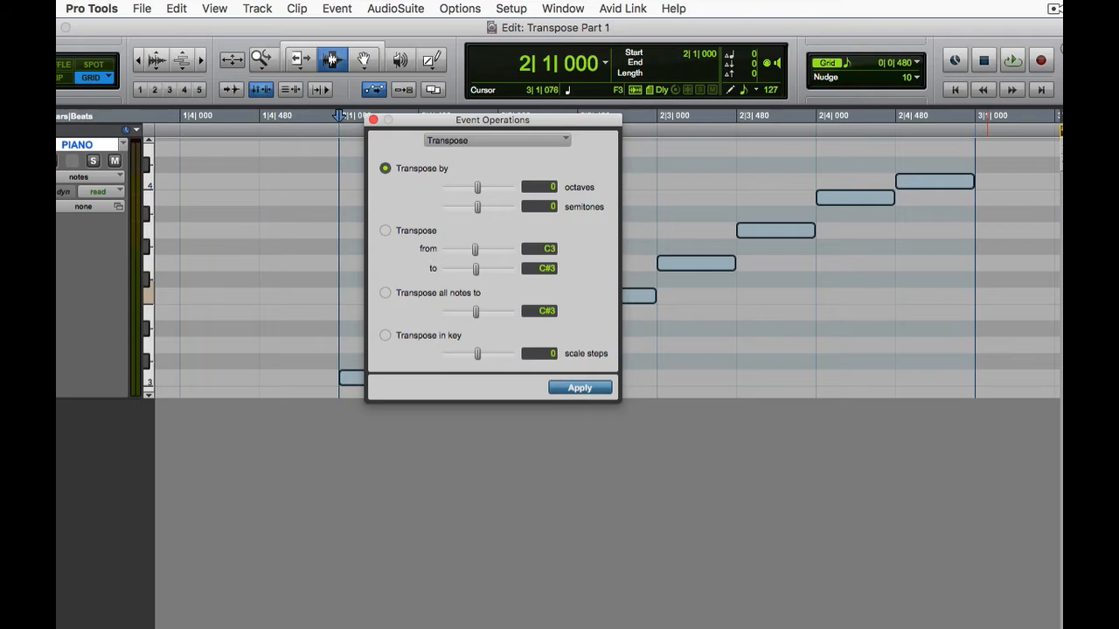
Switch to Preview to study the semitone numbering on the Keyboard w/Numbers image, and return to Pro Tools.
{"action": "key", "text": "super+Tab"}
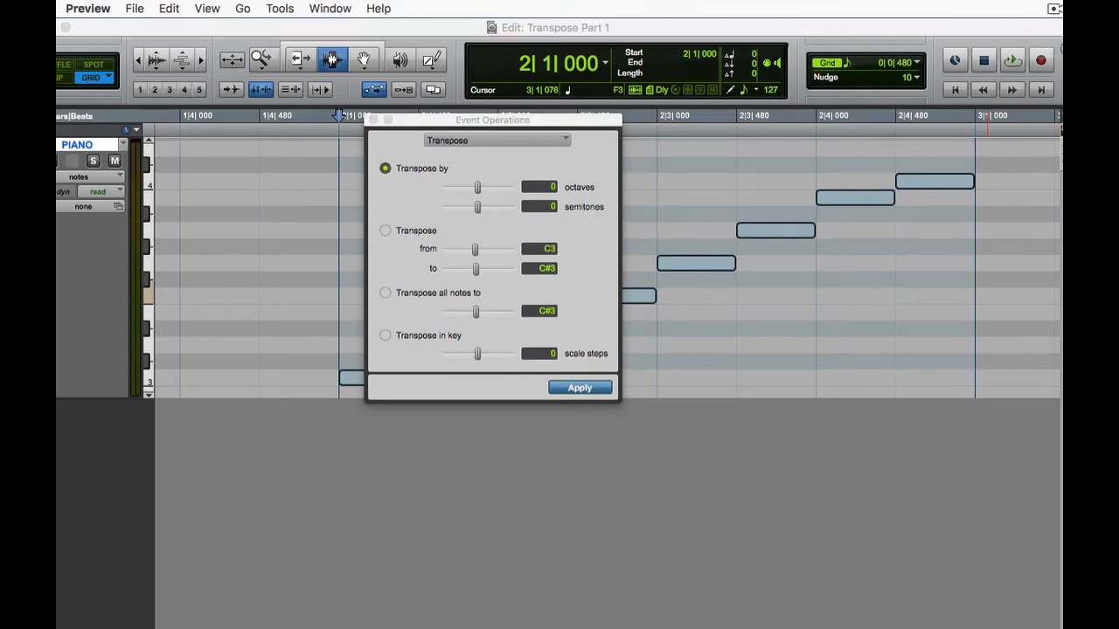
{"action": "left_click_drag", "start_coordinate": [1062, 406], "coordinate": [237, 87]}
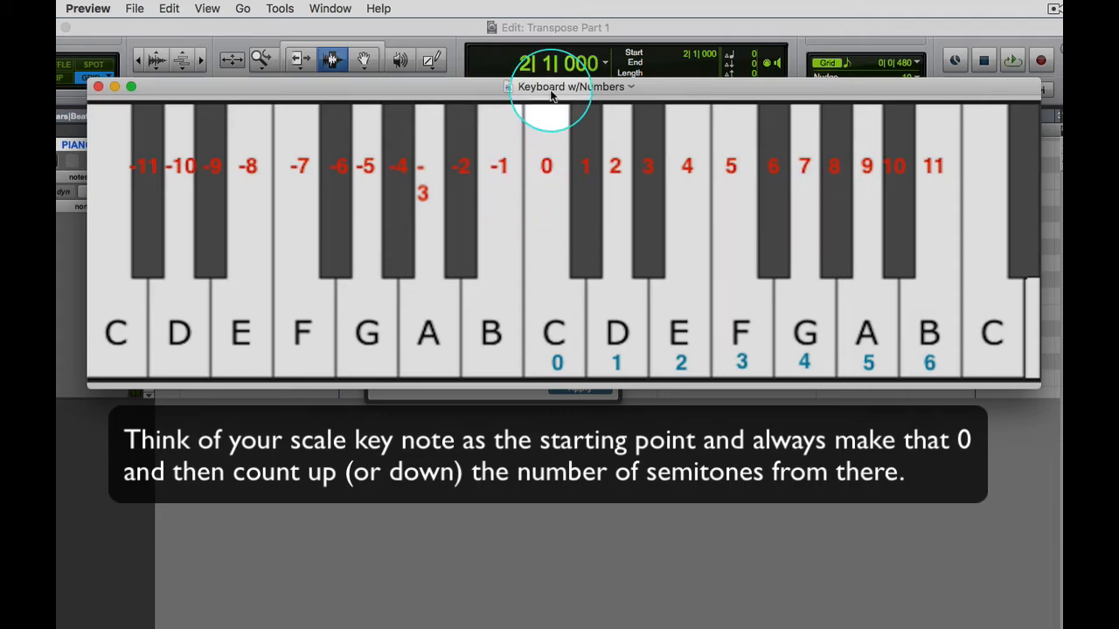
{"action": "left_click_drag", "start_coordinate": [554, 88], "coordinate": [580, 606]}
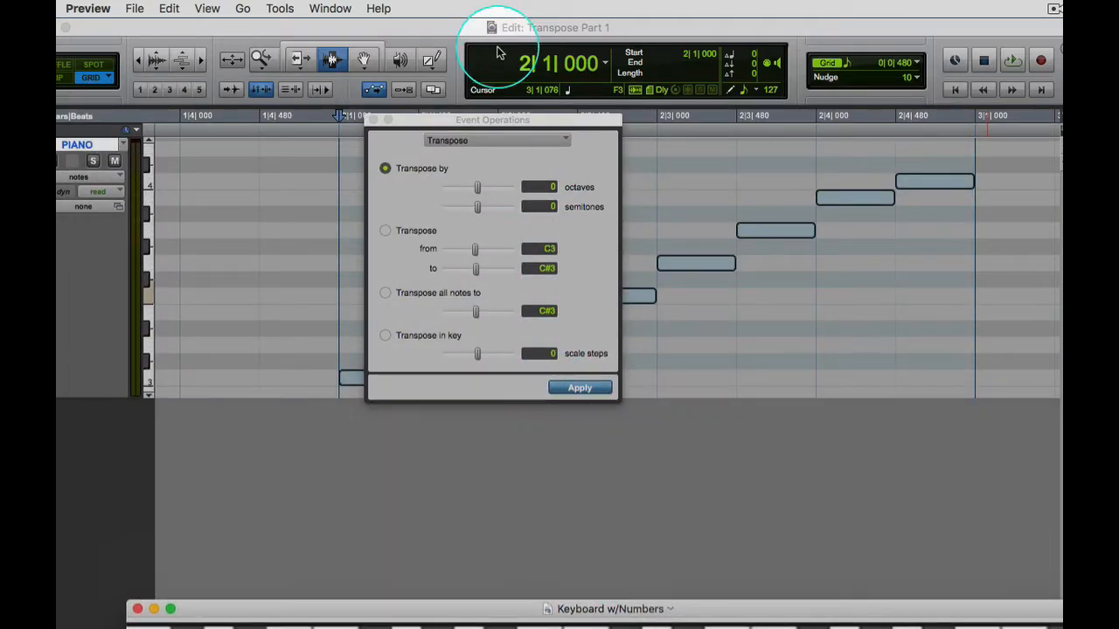
{"action": "left_click", "coordinate": [438, 33]}
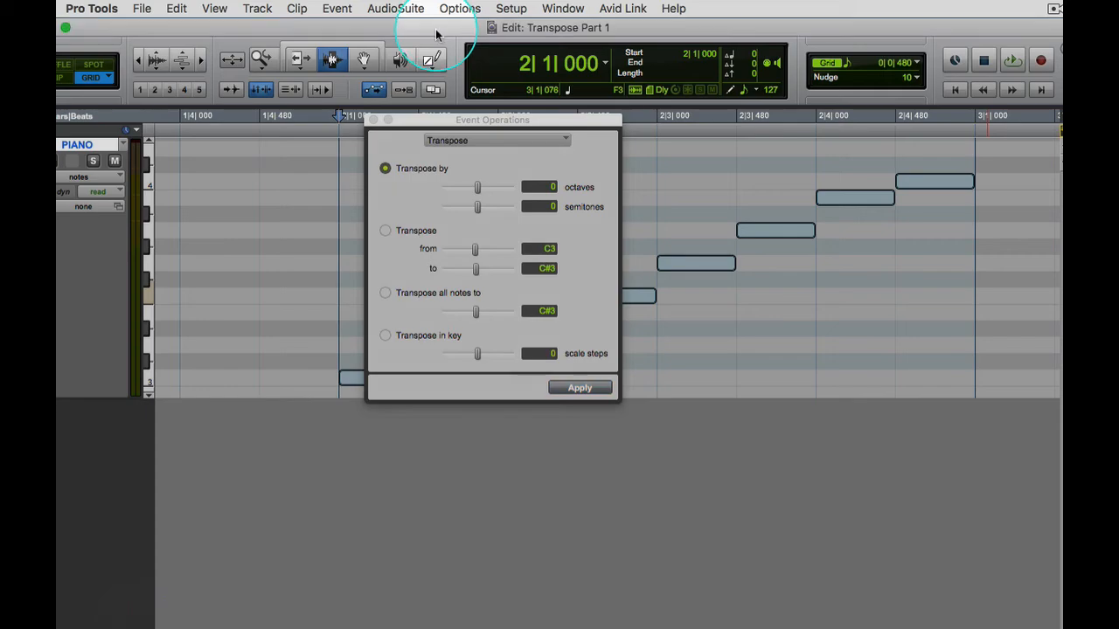
Open the Score Editor and arrange it with the Event Operations window so the notes and transpose settings are both visible.
{"action": "left_click", "coordinate": [563, 9]}
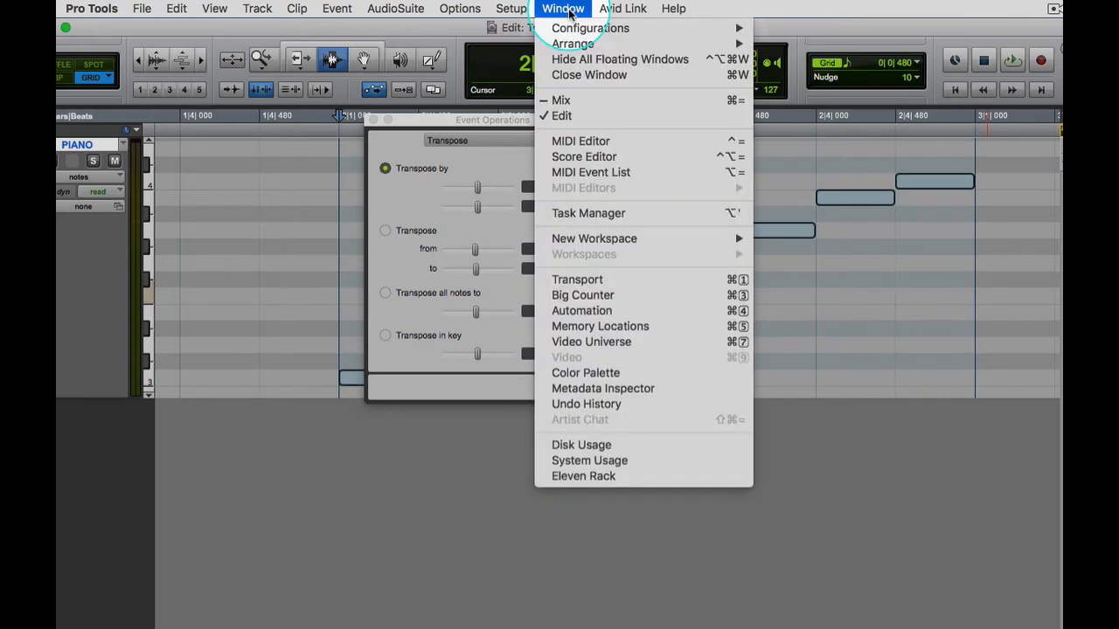
{"action": "left_click", "coordinate": [575, 159]}
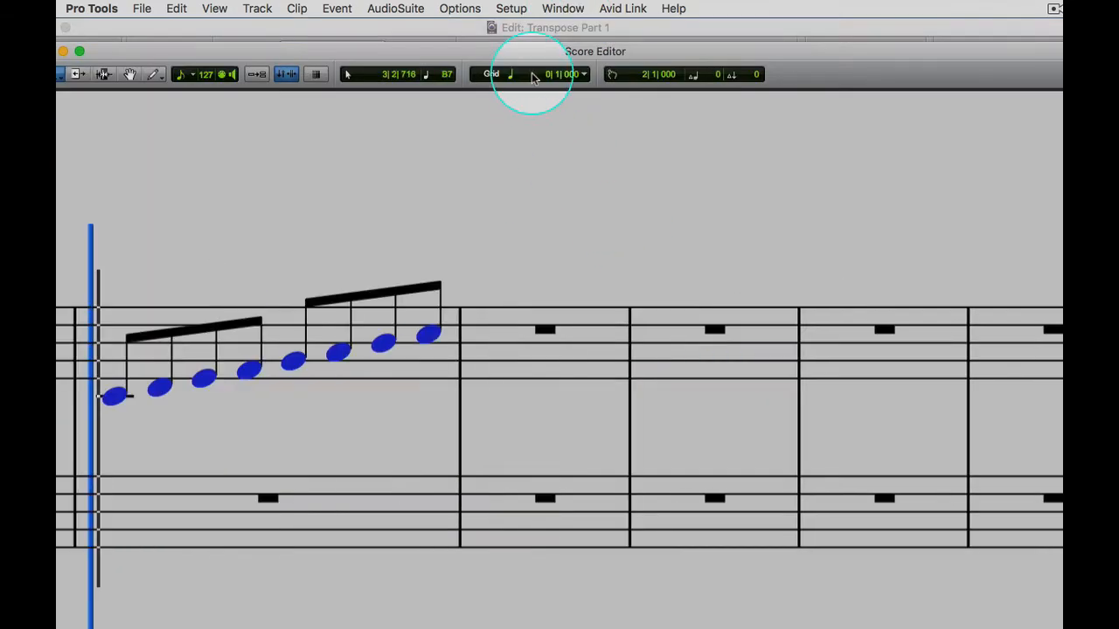
{"action": "left_click_drag", "start_coordinate": [521, 56], "coordinate": [577, 19]}
{"action": "left_click", "coordinate": [563, 9]}
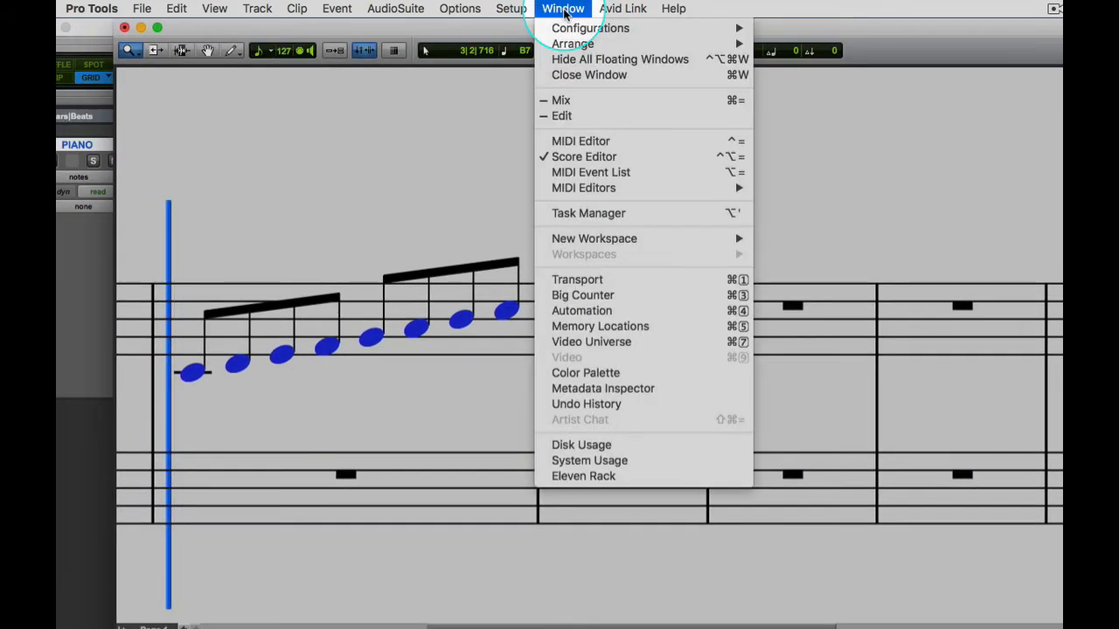
{"action": "left_click", "coordinate": [563, 11]}
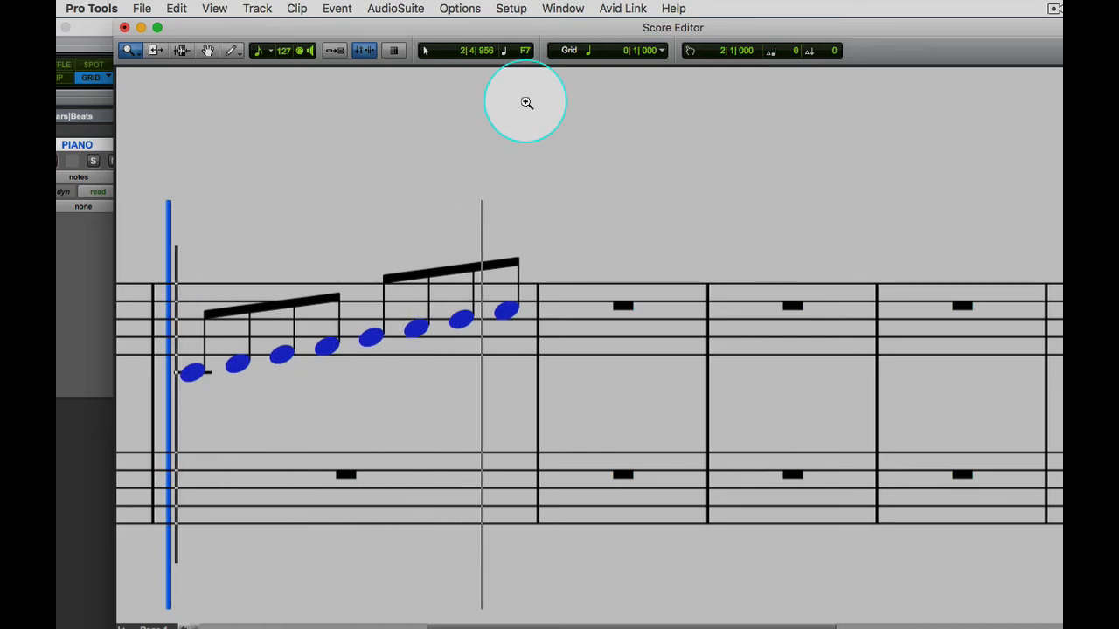
{"action": "left_click_drag", "start_coordinate": [501, 27], "coordinate": [518, 240]}
{"action": "left_click", "coordinate": [512, 117]}
{"action": "left_click_drag", "start_coordinate": [513, 118], "coordinate": [903, 26]}
{"action": "left_click_drag", "start_coordinate": [691, 238], "coordinate": [629, 64]}
{"action": "left_click_drag", "start_coordinate": [805, 36], "coordinate": [757, 165]}
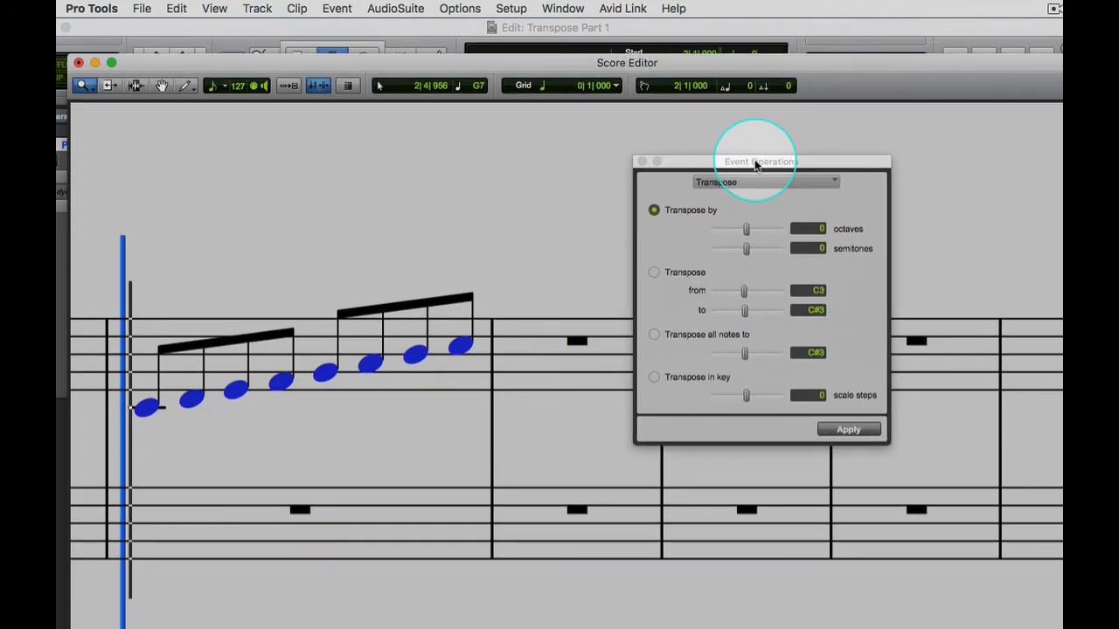
Transpose the selected notes up by 2 semitones and play back the result.
{"action": "left_click", "coordinate": [822, 304]}
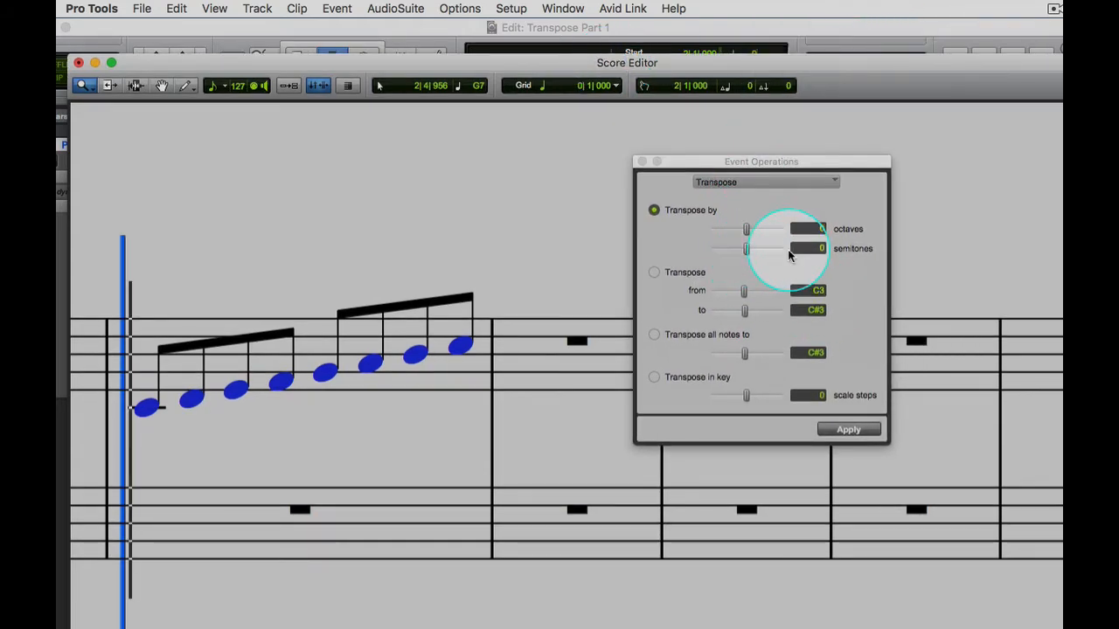
{"action": "left_click", "coordinate": [811, 248]}
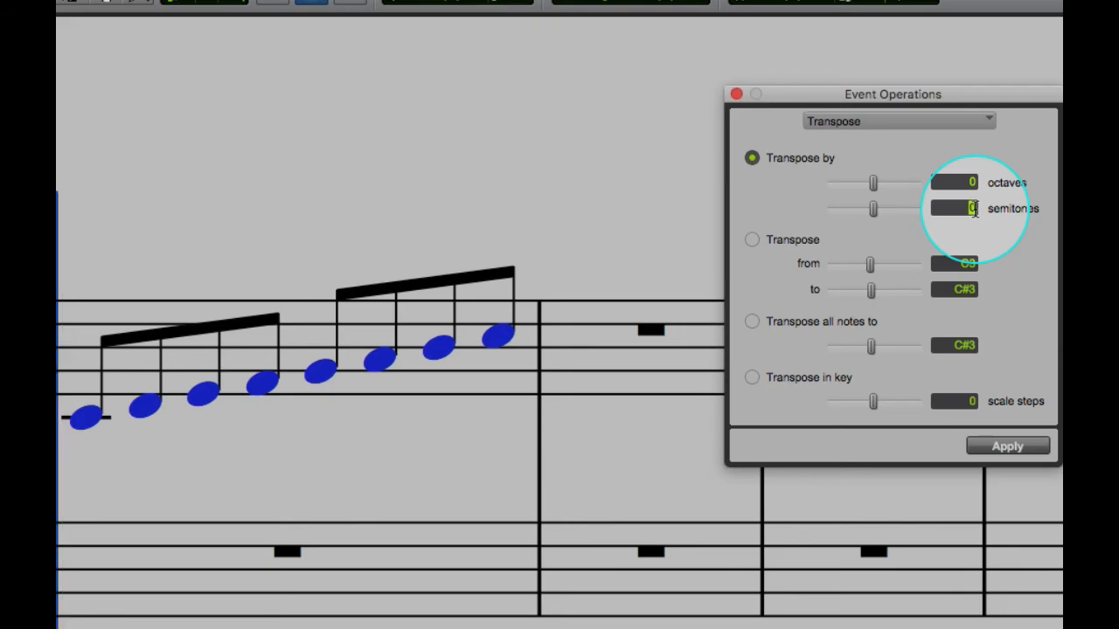
{"action": "type", "text": "2"}
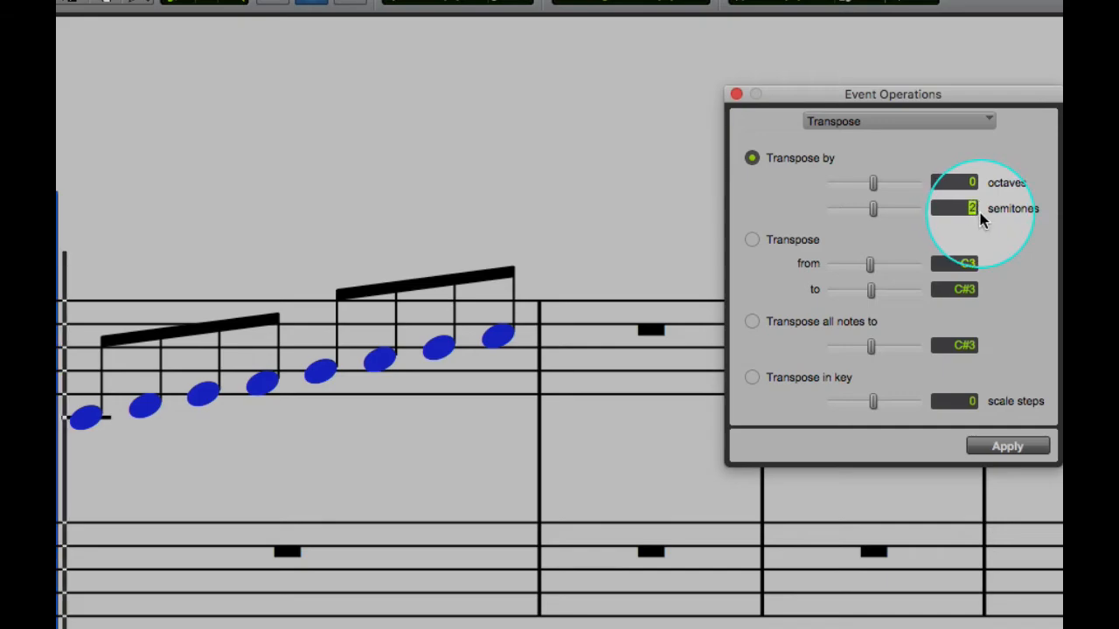
{"action": "left_click", "coordinate": [1007, 443]}
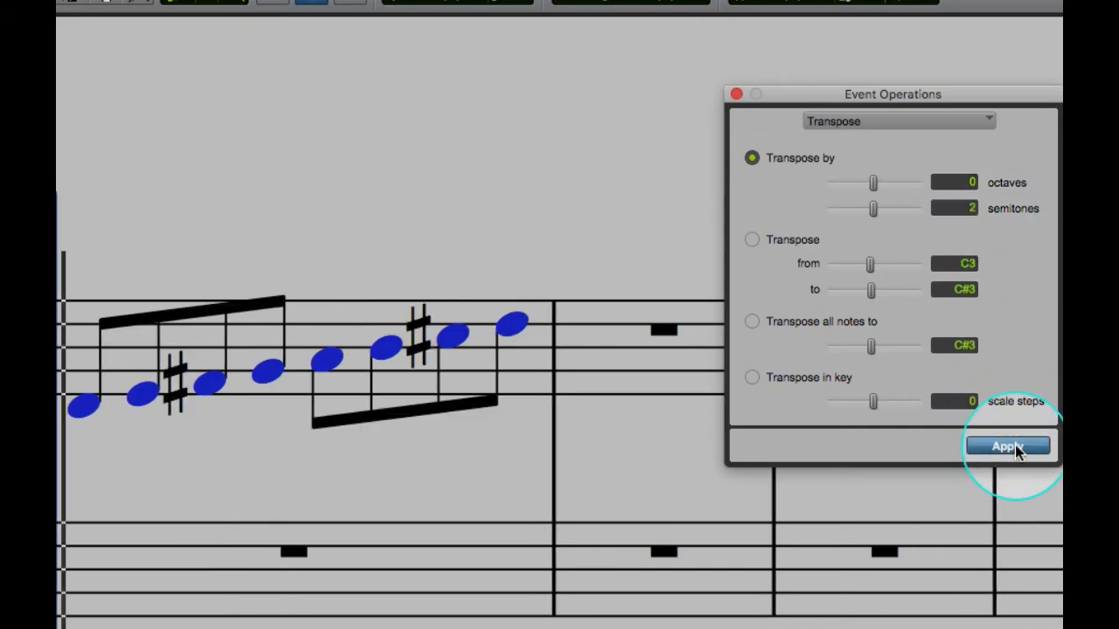
{"action": "left_click", "coordinate": [79, 409]}
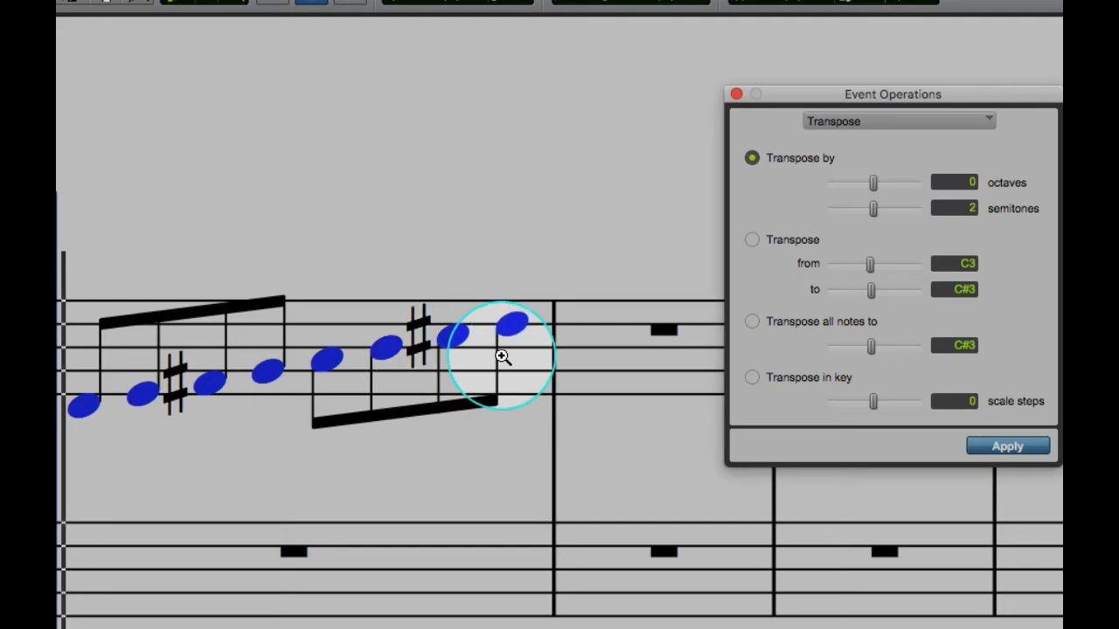
{"action": "key", "text": "space"}
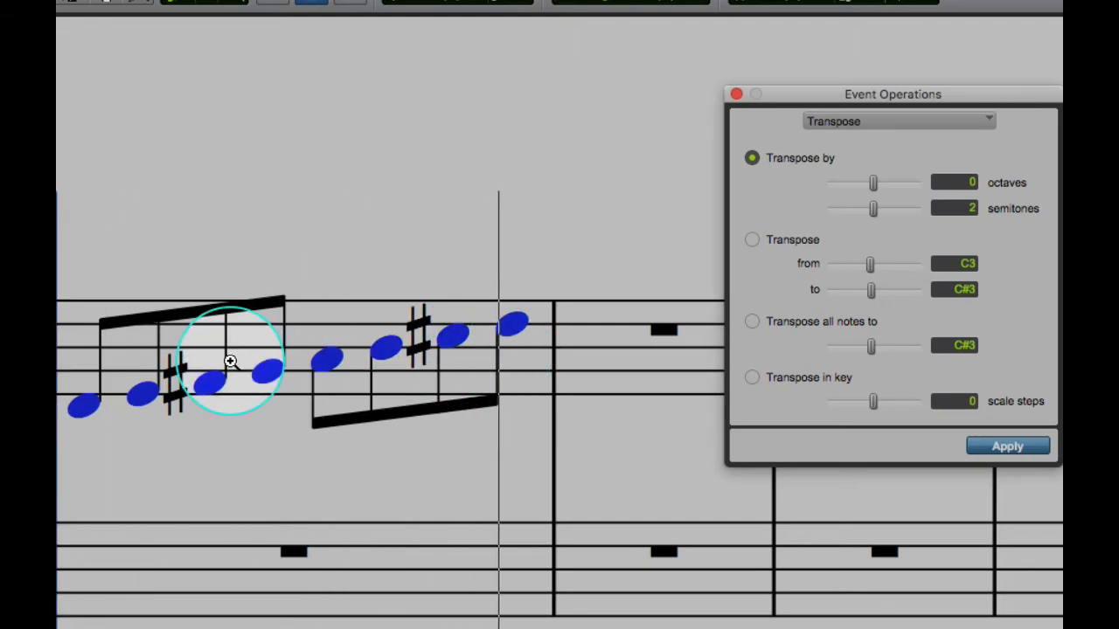
Undo the last transposition and reset the semitones amount of the Transpose by option to 0.
{"action": "key", "text": "super+z"}
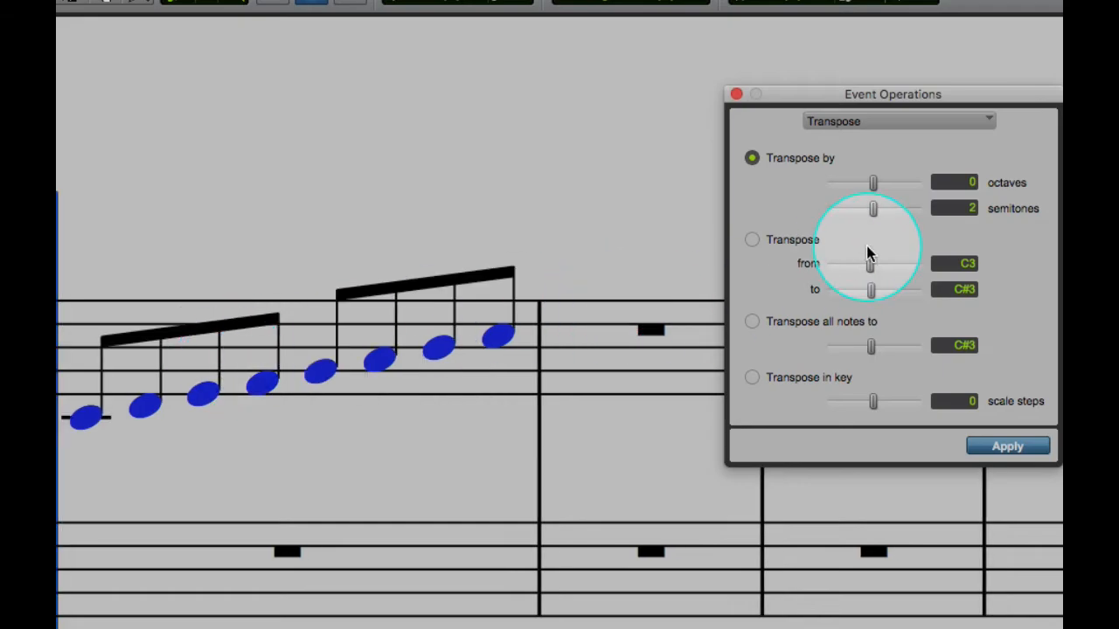
{"action": "left_click", "coordinate": [961, 207]}
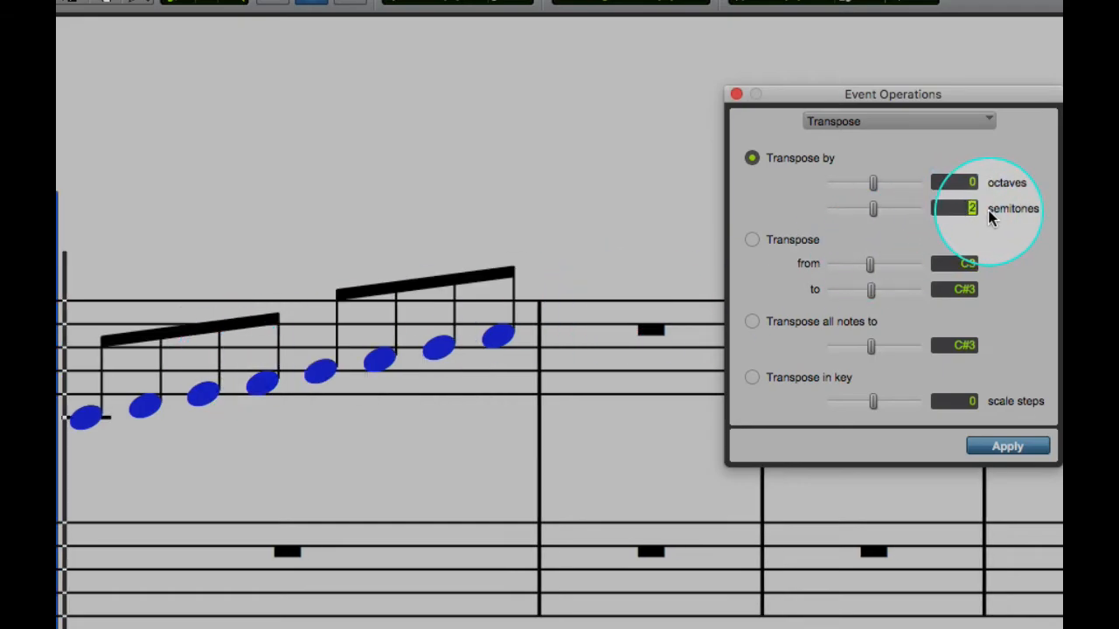
{"action": "type", "text": "0"}
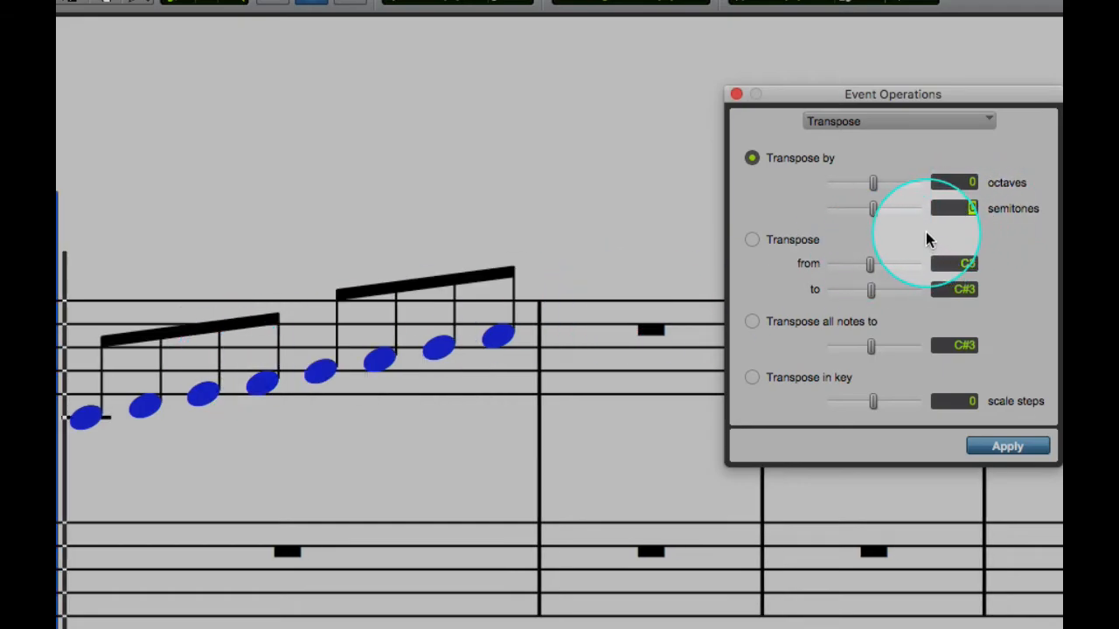
Try transposing the selected notes from E3 to F3, moving the Event Operations window clear of the notes, and undo the transposition.
{"action": "left_click", "coordinate": [751, 241]}
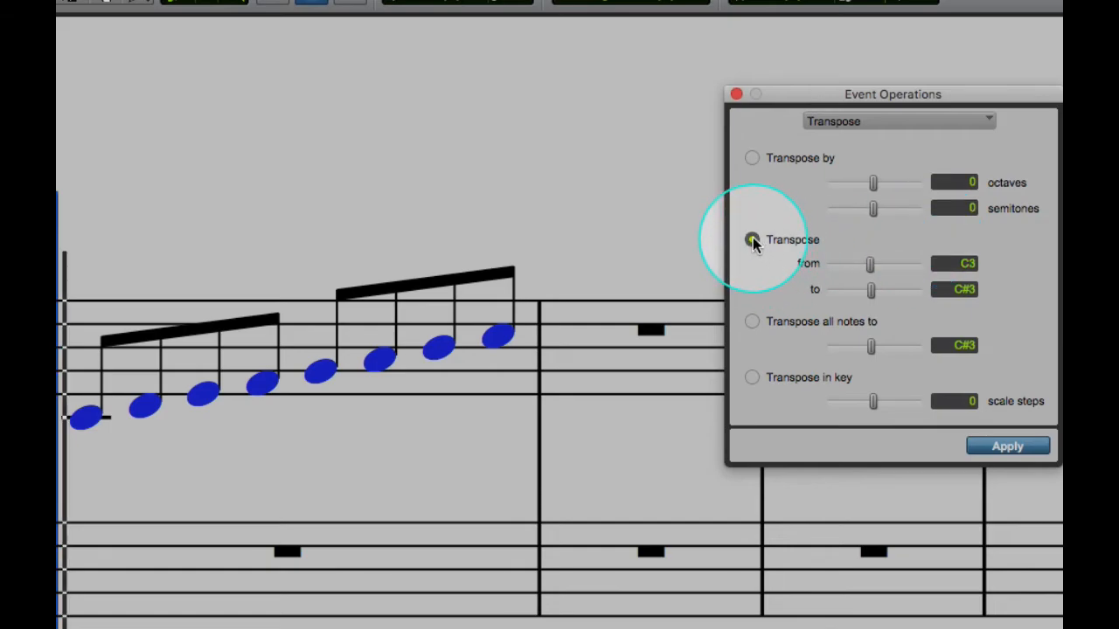
{"action": "left_click", "coordinate": [958, 264]}
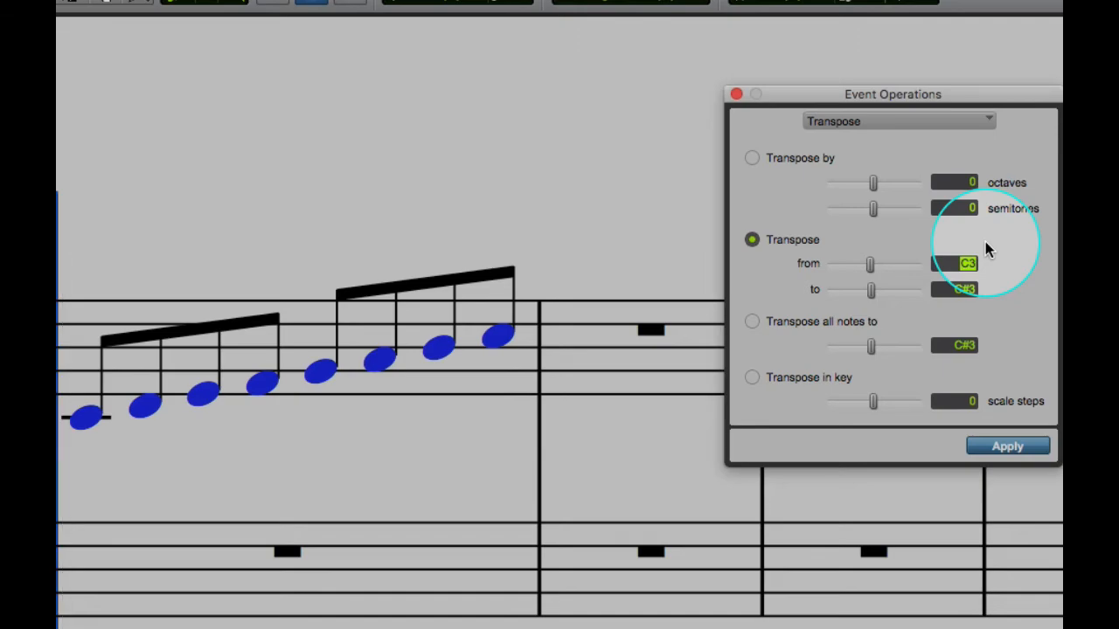
{"action": "left_click", "coordinate": [962, 289]}
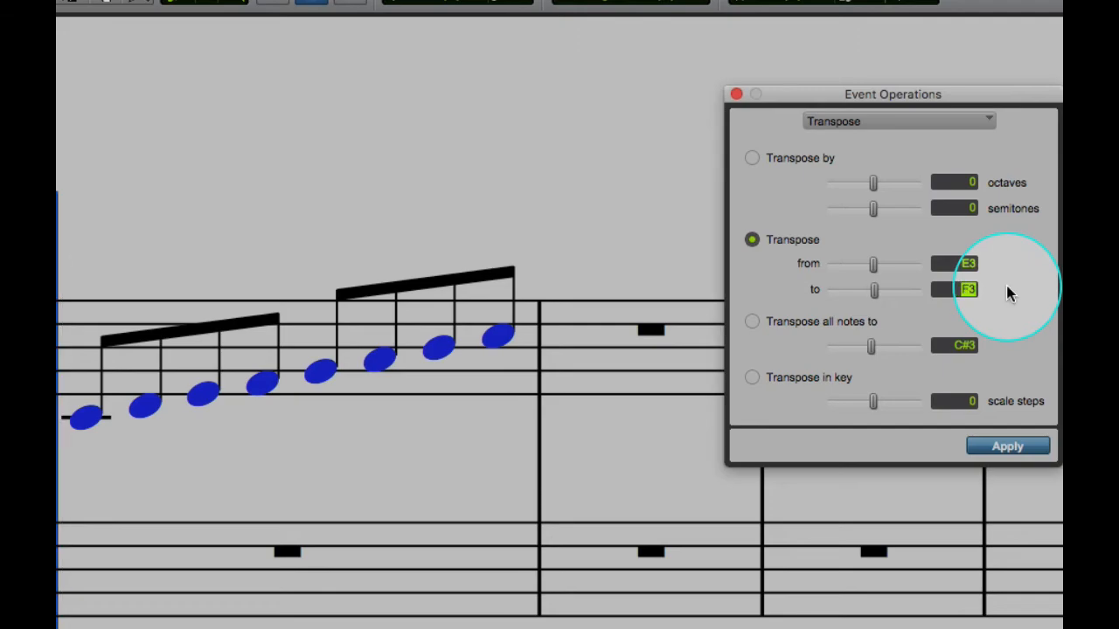
{"action": "left_click", "coordinate": [1007, 447]}
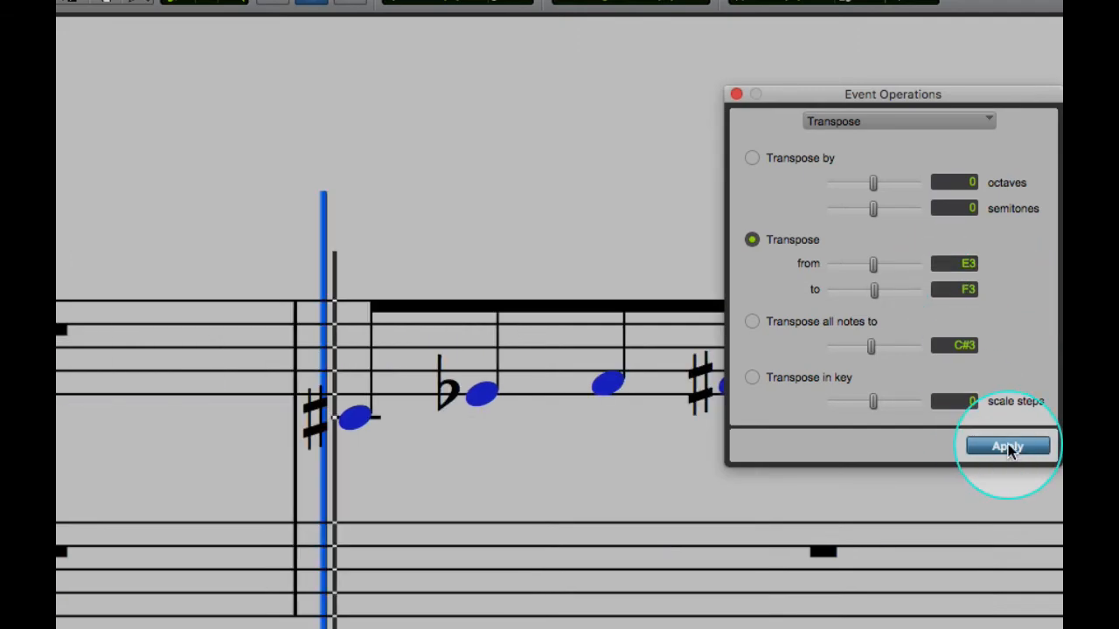
{"action": "left_click_drag", "start_coordinate": [899, 91], "coordinate": [506, 560]}
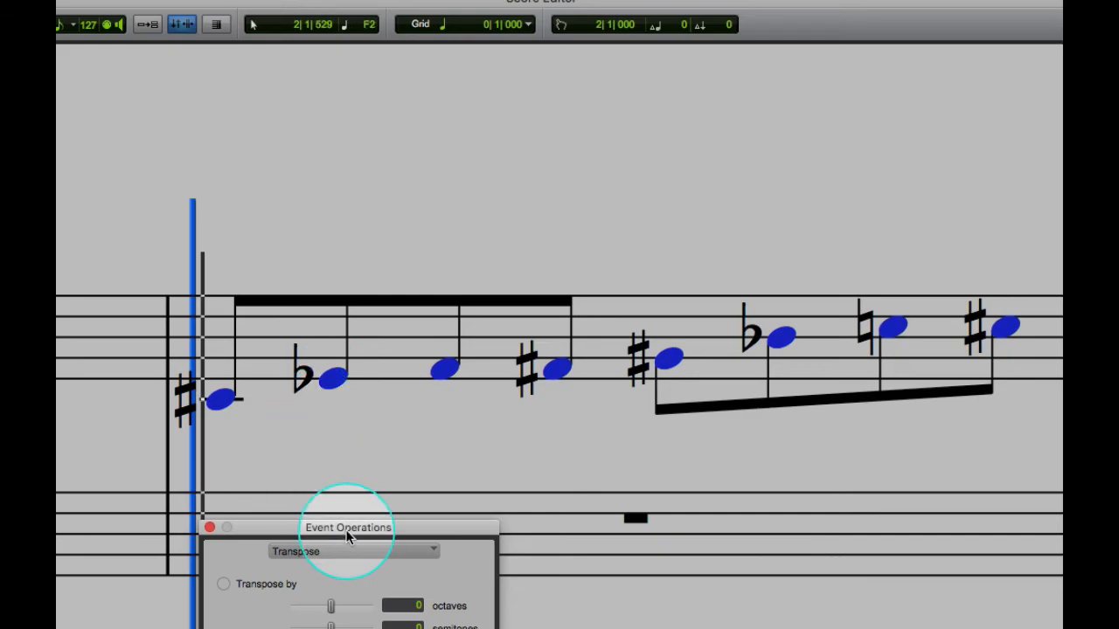
{"action": "key", "text": "super+z"}
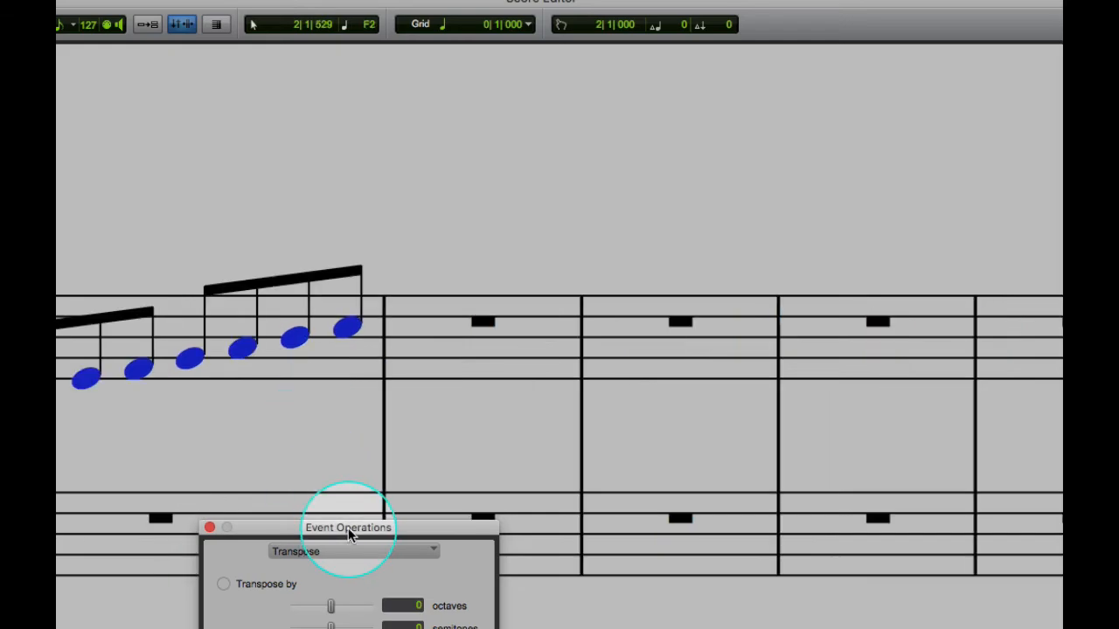
{"action": "left_click_drag", "start_coordinate": [348, 528], "coordinate": [684, 153]}
Transpose the selected notes from D3 to E3.
{"action": "left_click_drag", "start_coordinate": [826, 307], "coordinate": [859, 304]}
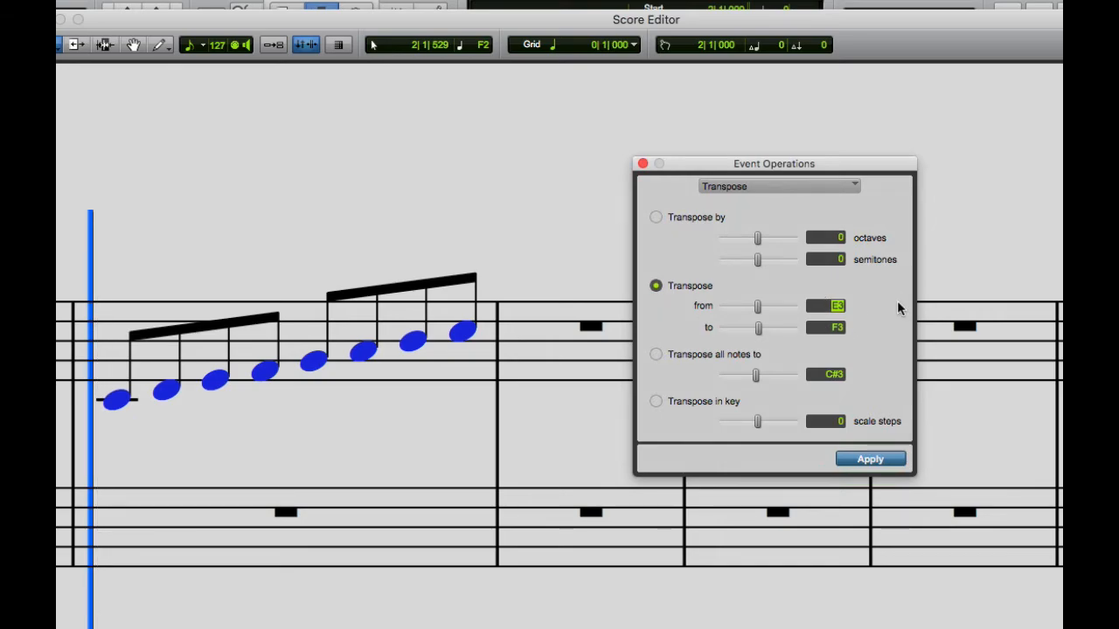
{"action": "key", "text": "Down"}
{"action": "key", "text": "Down"}
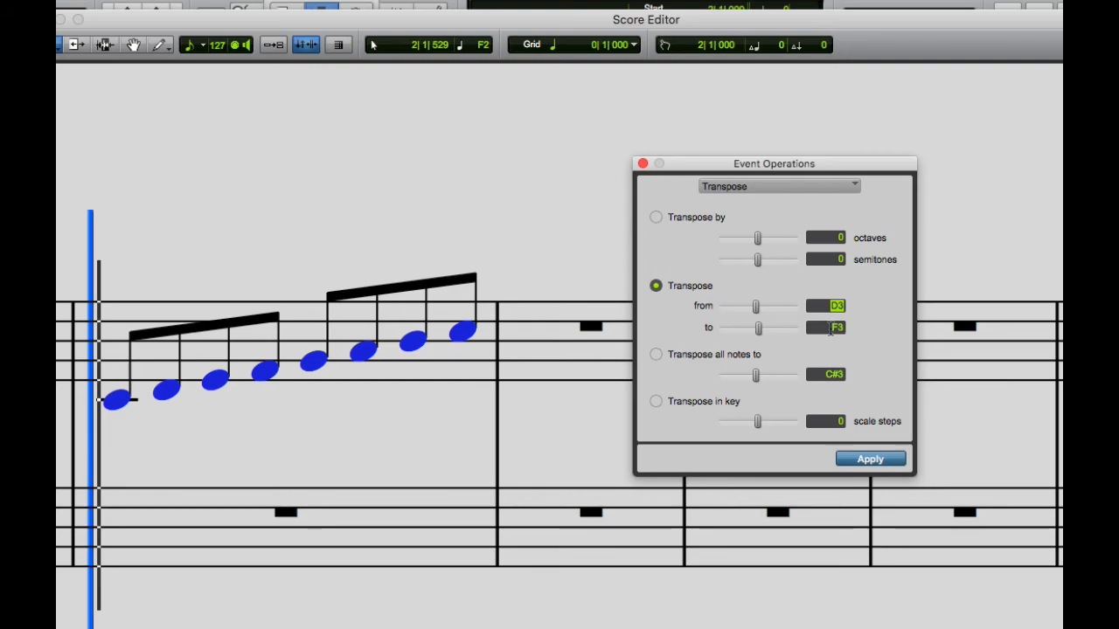
{"action": "left_click", "coordinate": [830, 329]}
{"action": "key", "text": "Down"}
{"action": "left_click", "coordinate": [879, 460]}
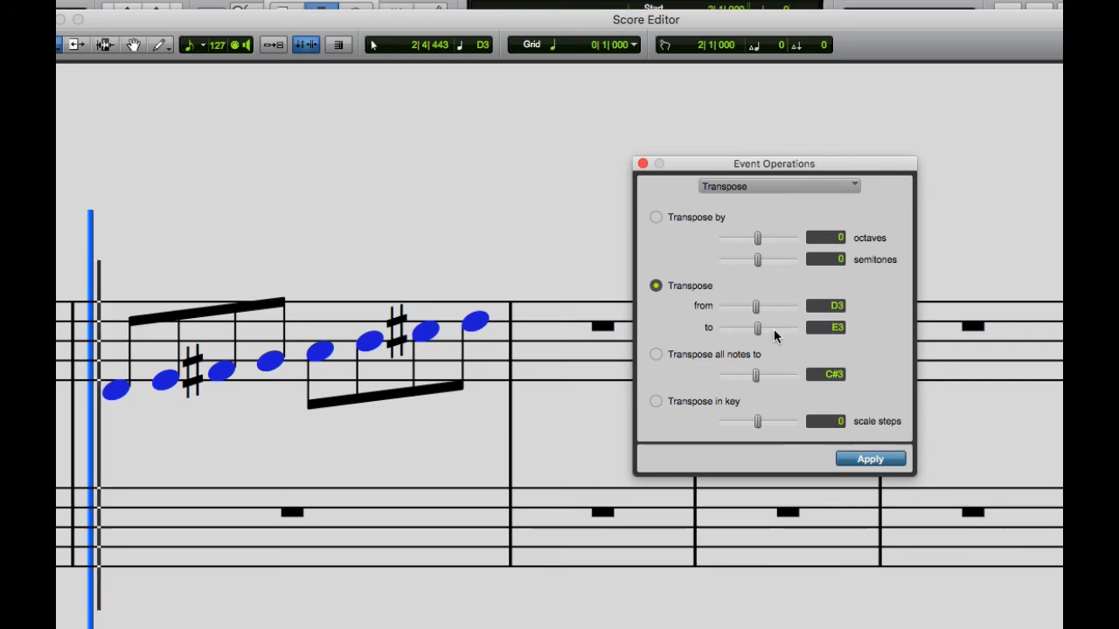
Transpose the selected notes from D3 to B2 and close the Event Operations window.
{"action": "left_click_drag", "start_coordinate": [756, 328], "coordinate": [747, 329]}
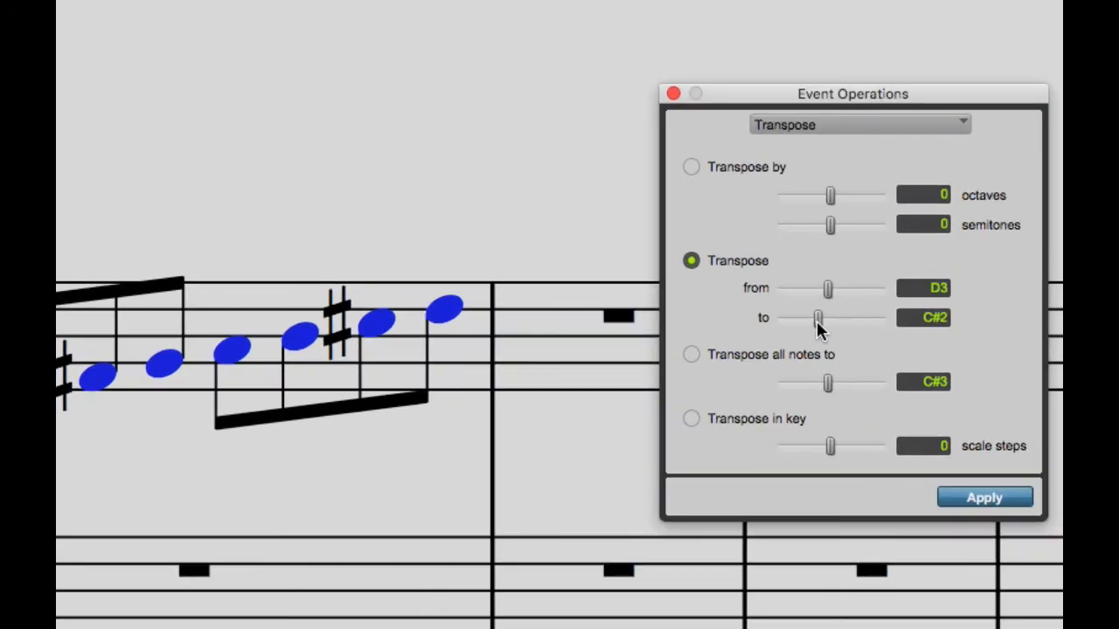
{"action": "mouse_move", "coordinate": [816, 321]}
{"action": "left_mouse_down"}
{"action": "mouse_move", "coordinate": [839, 318]}
{"action": "mouse_move", "coordinate": [823, 318]}
{"action": "left_mouse_up"}
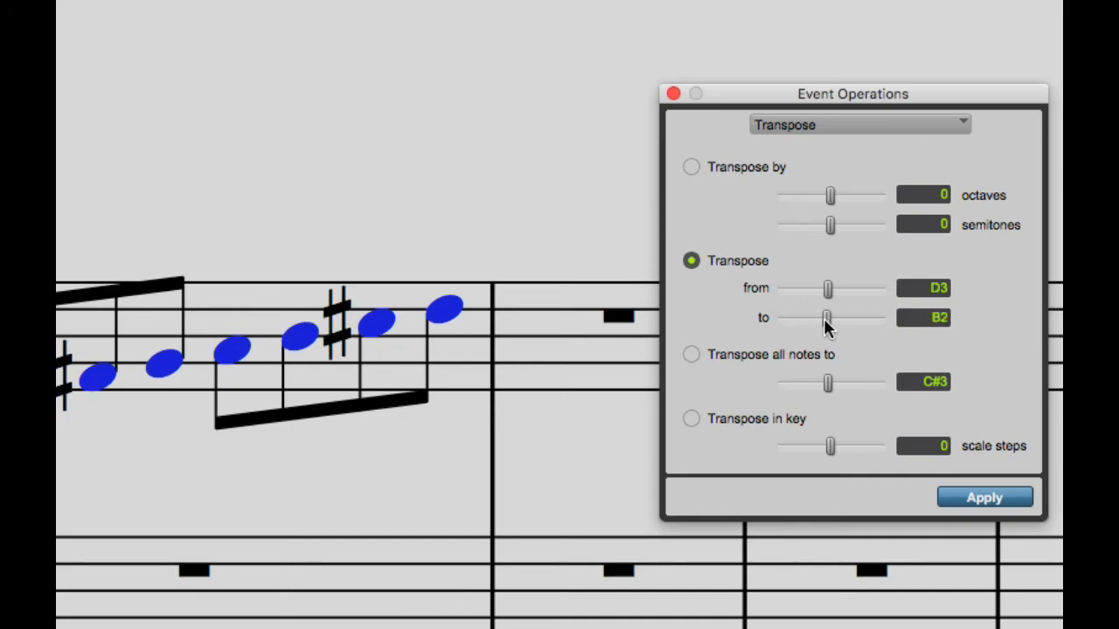
{"action": "left_click", "coordinate": [937, 287]}
{"action": "left_click", "coordinate": [942, 319]}
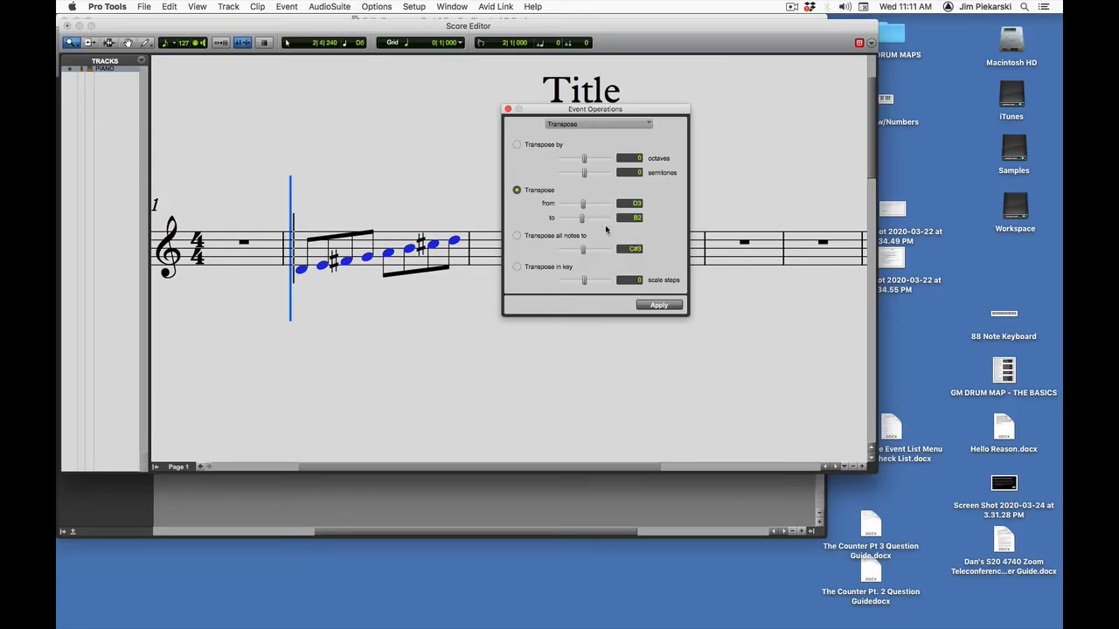
{"action": "left_click", "coordinate": [655, 305]}
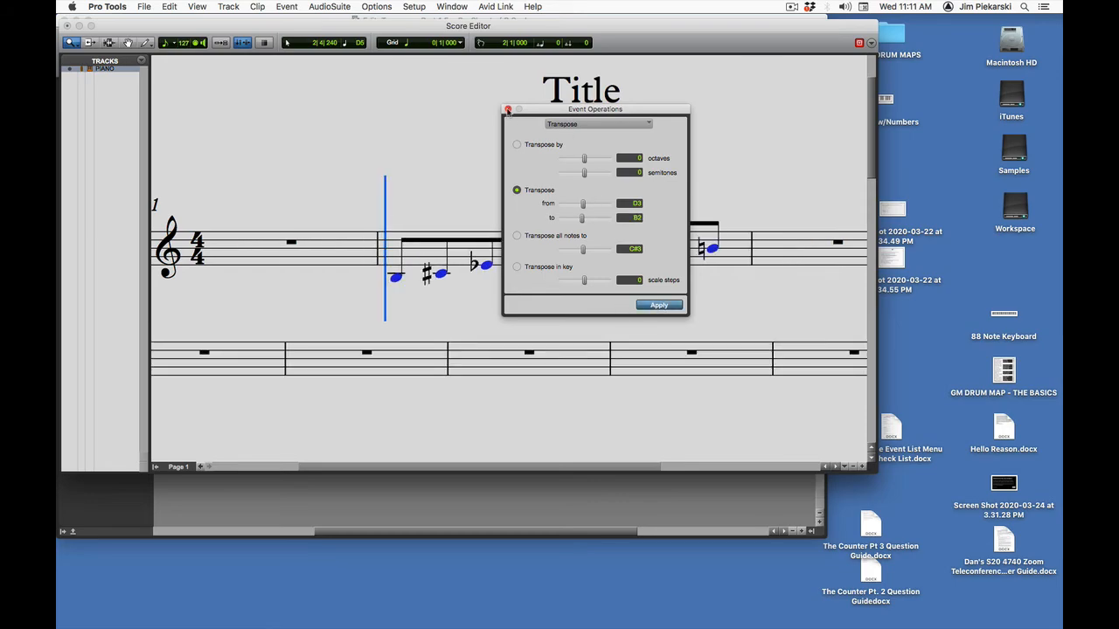
{"action": "left_click", "coordinate": [508, 109]}
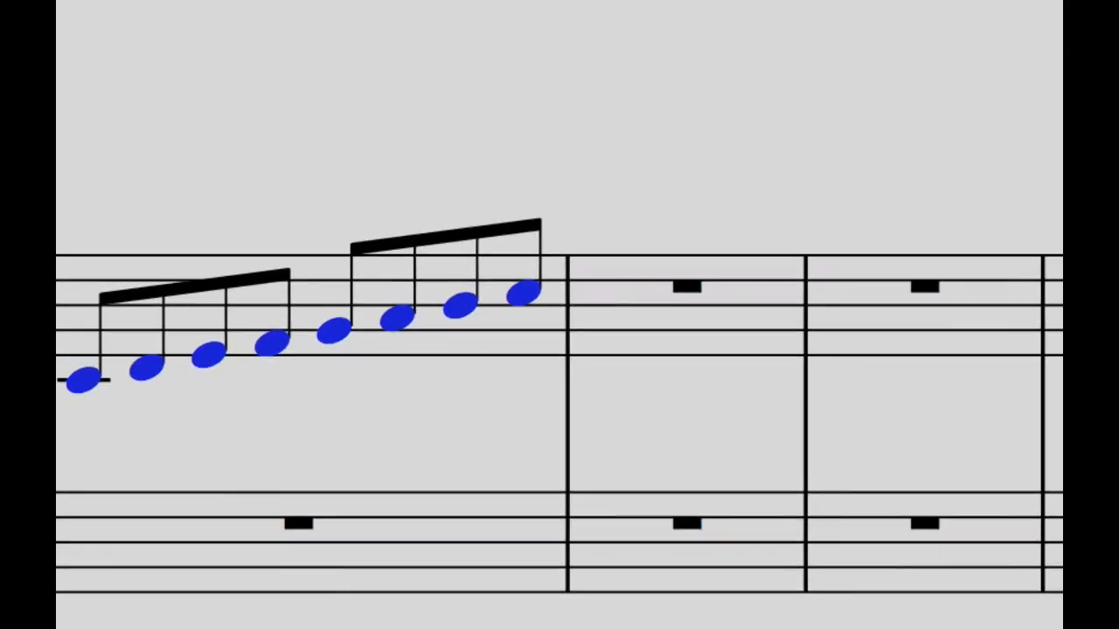
Reopen the Transpose event operation for the selected C scale notes.
{"action": "left_click_drag", "start_coordinate": [659, 35], "coordinate": [588, 1]}
{"action": "left_click", "coordinate": [350, 3]}
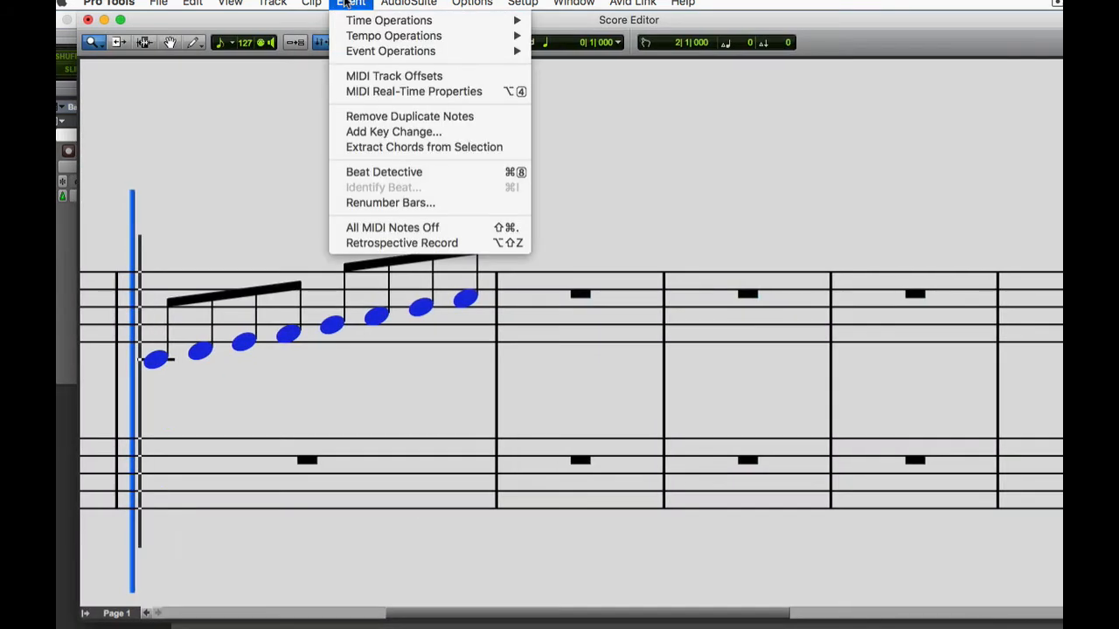
{"action": "mouse_move", "coordinate": [352, 53]}
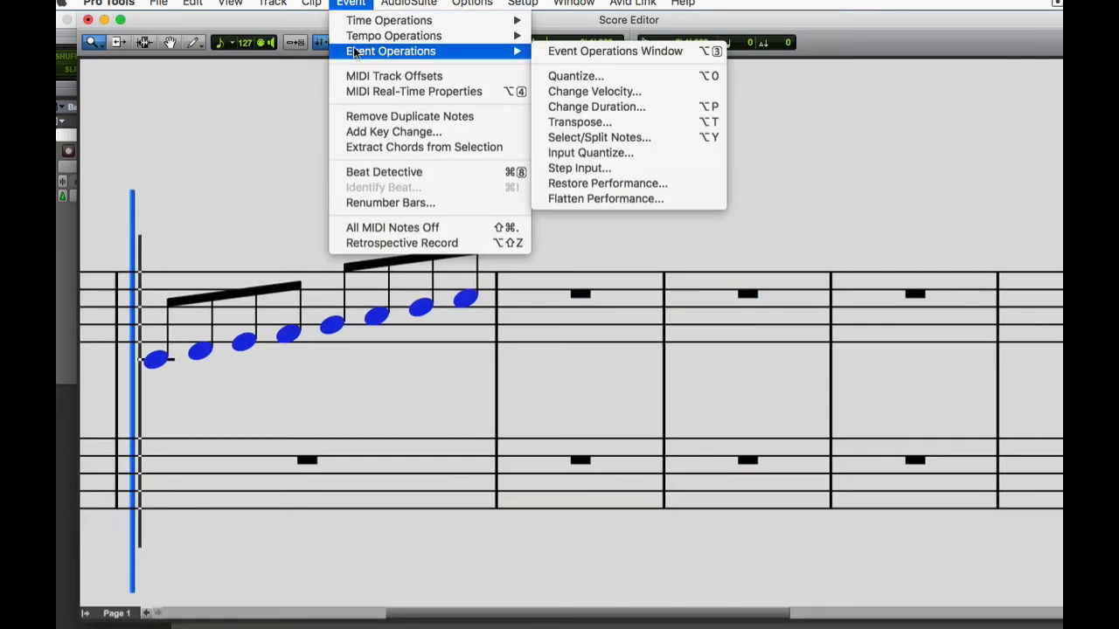
{"action": "left_click", "coordinate": [566, 118]}
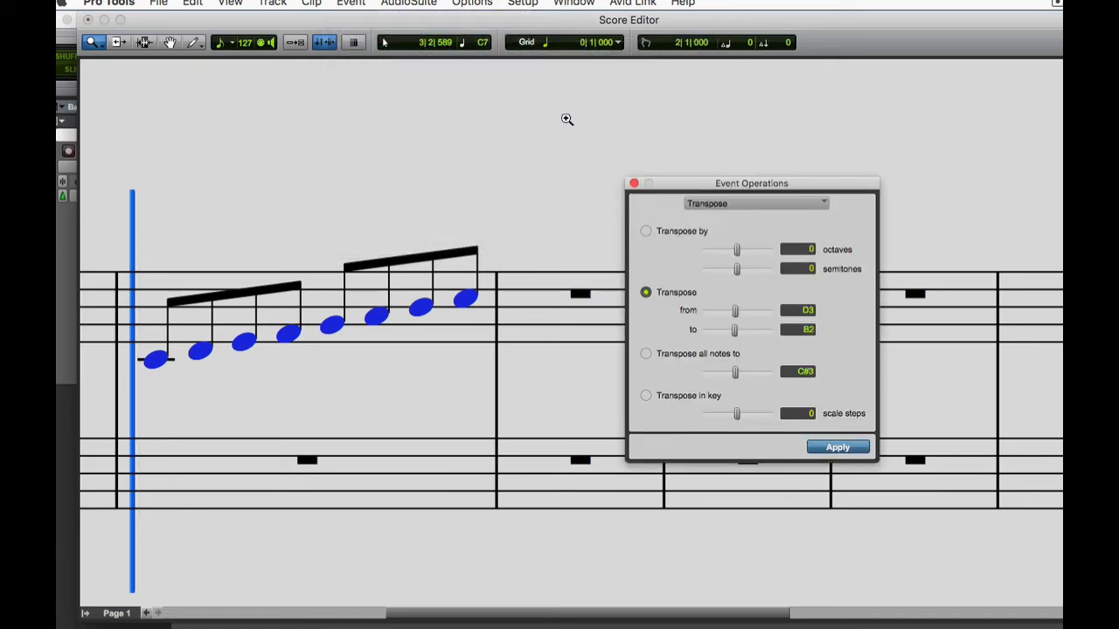
Try the Transpose all notes to option with C3 on the selected notes, and undo the transposition.
{"action": "left_click", "coordinate": [645, 353]}
{"action": "left_click", "coordinate": [792, 372]}
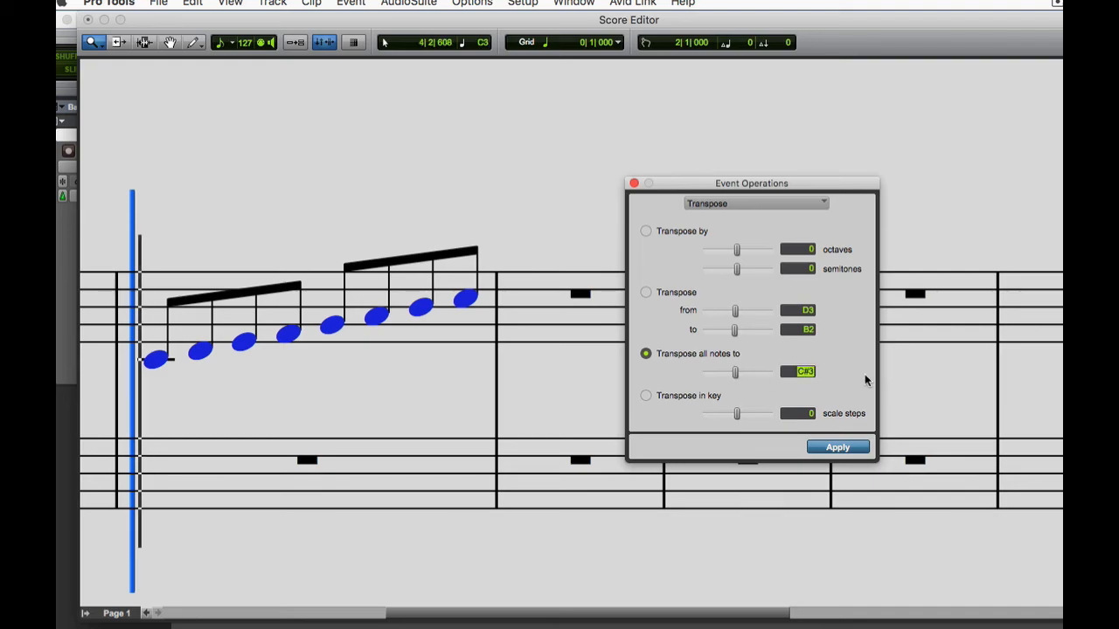
{"action": "type", "text": "3"}
{"action": "key", "text": "Return"}
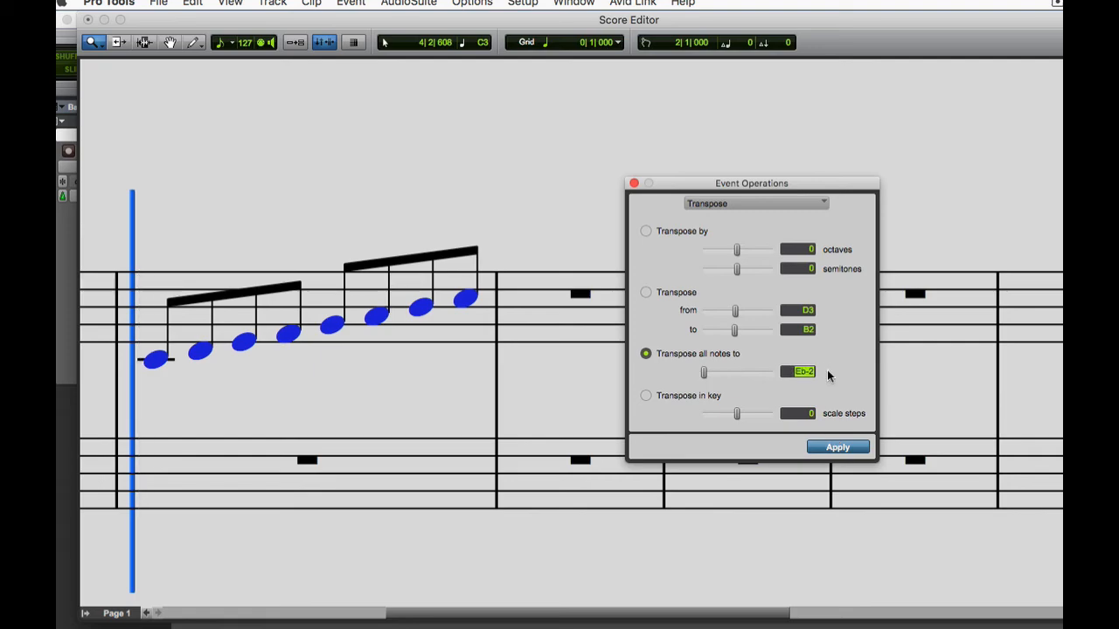
{"action": "type", "text": "c3"}
{"action": "key", "text": "Return"}
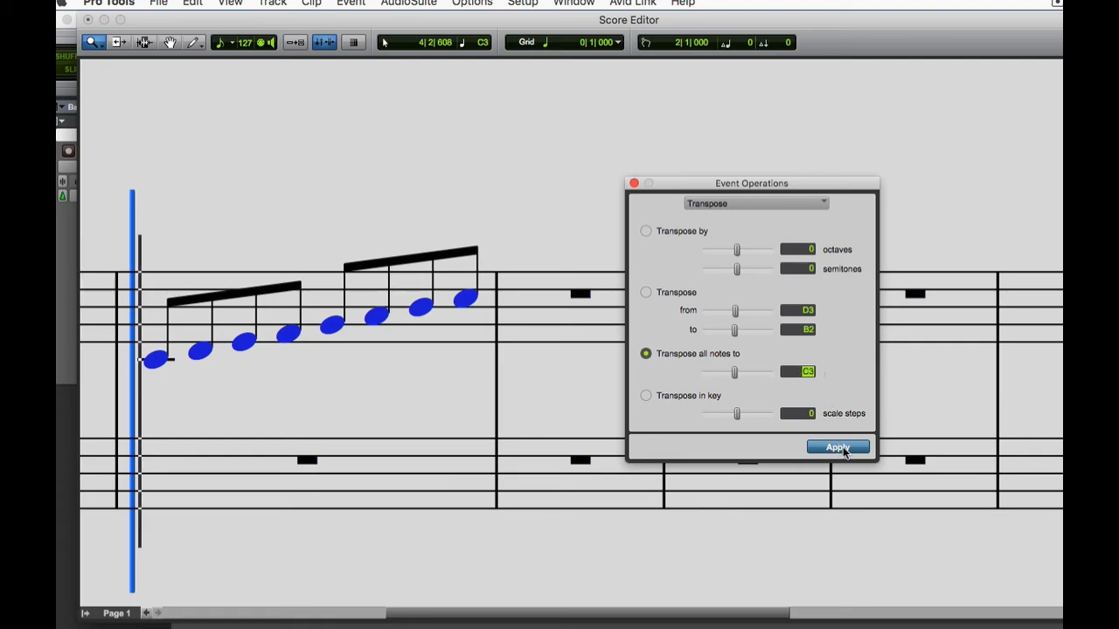
{"action": "left_click", "coordinate": [837, 447]}
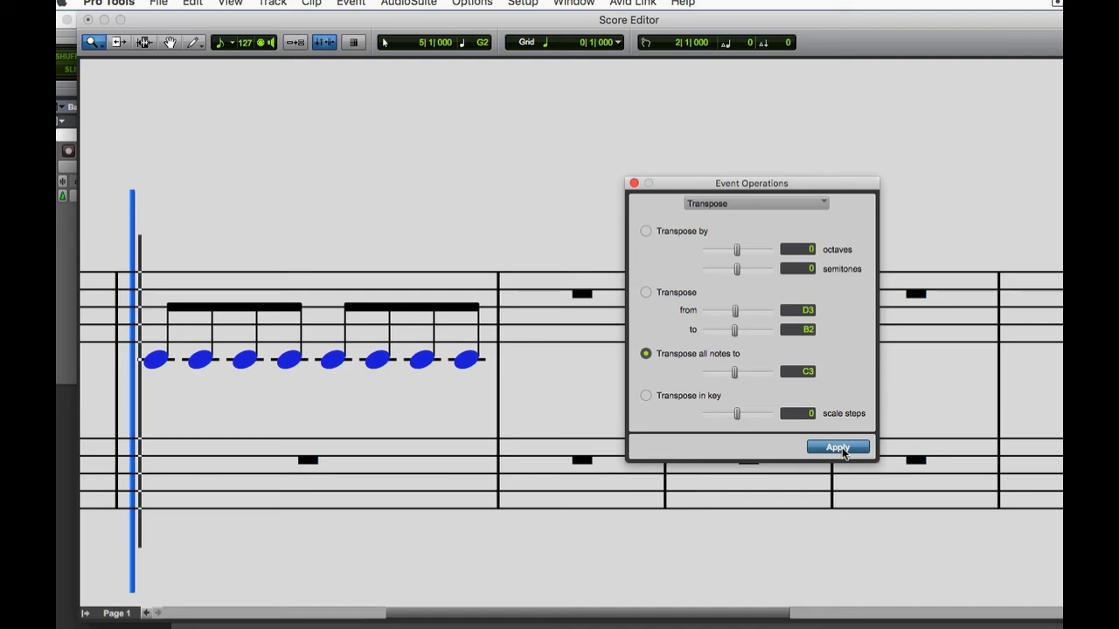
{"action": "key", "text": "super+z"}
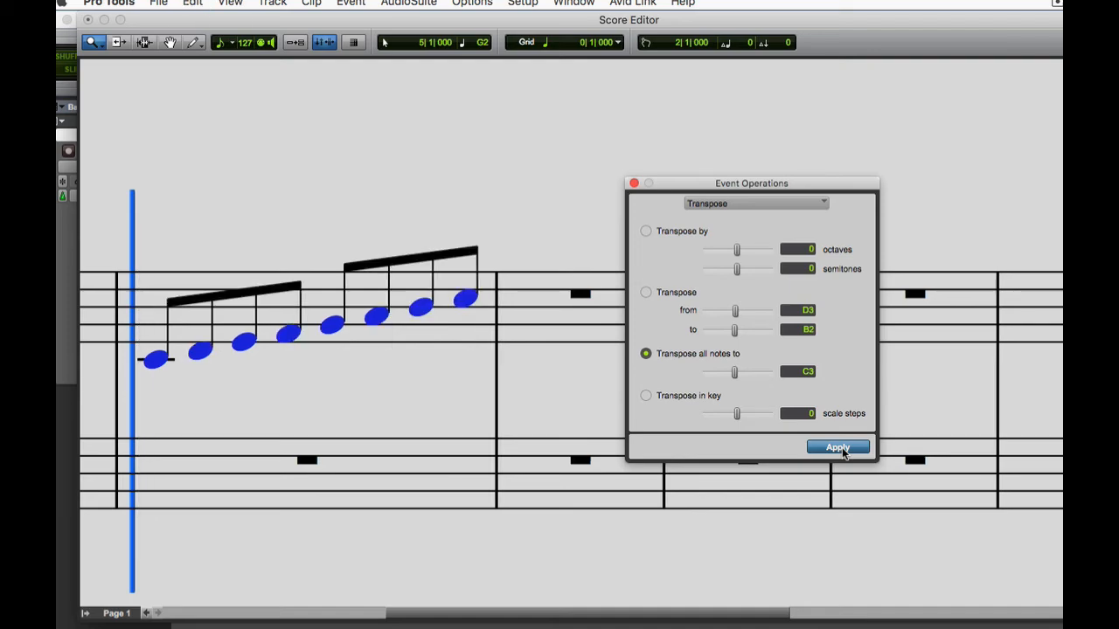
Bring up the Keyboard w/Numbers image in Preview for reference, and transpose the selected notes up by 2 semitones in Pro Tools.
{"action": "left_click", "coordinate": [646, 395]}
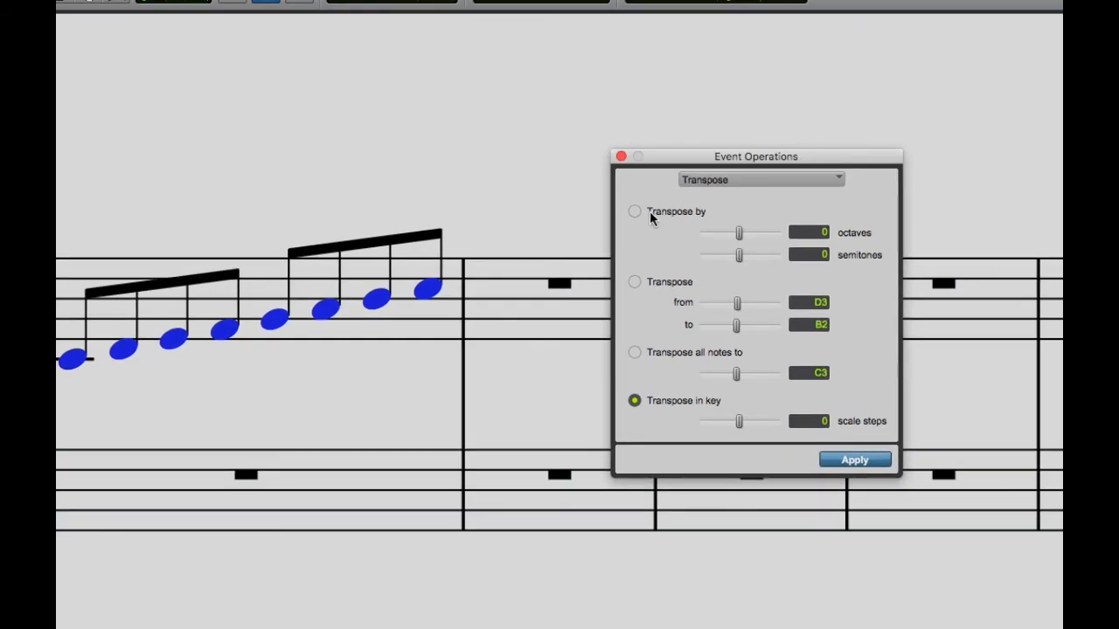
{"action": "left_click", "coordinate": [634, 213]}
{"action": "left_click", "coordinate": [803, 254]}
{"action": "key", "text": "super+Tab"}
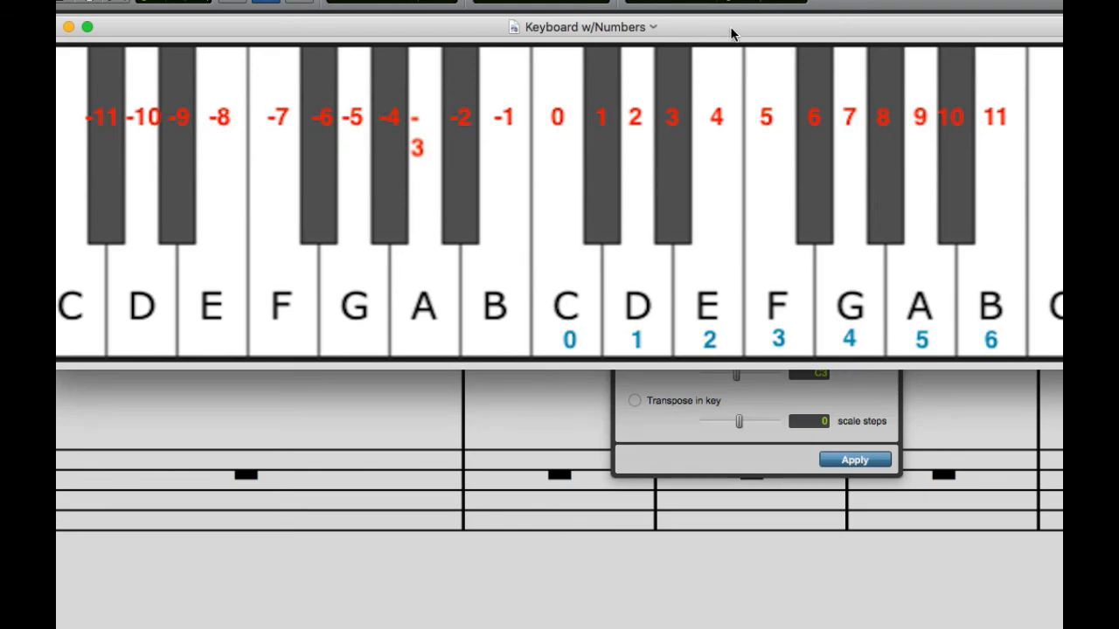
{"action": "left_click_drag", "start_coordinate": [728, 29], "coordinate": [742, 532]}
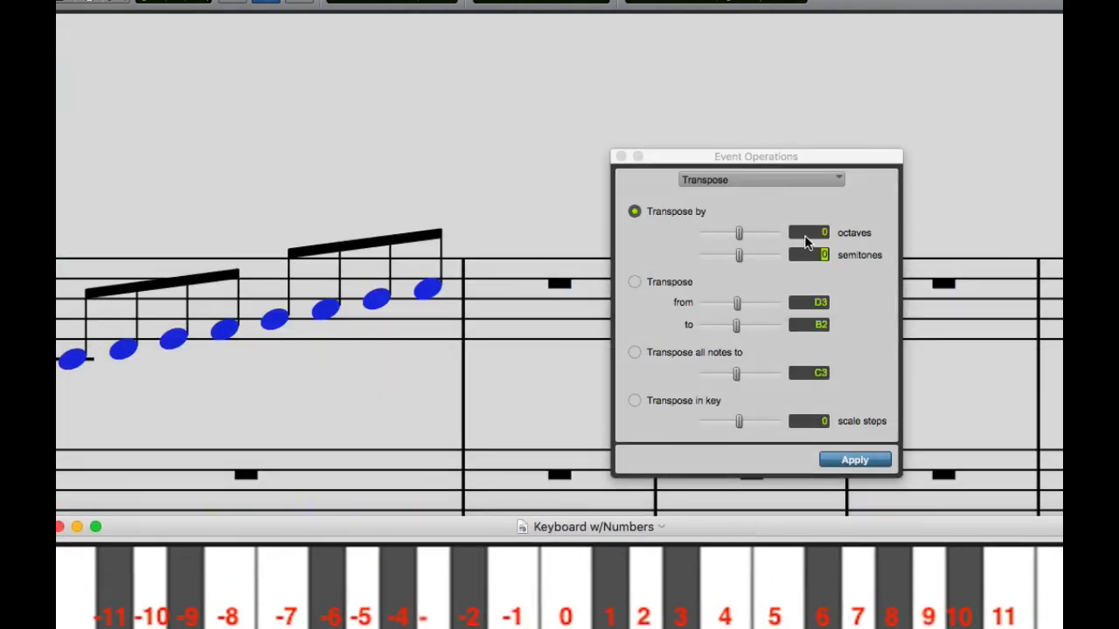
{"action": "left_click", "coordinate": [818, 253]}
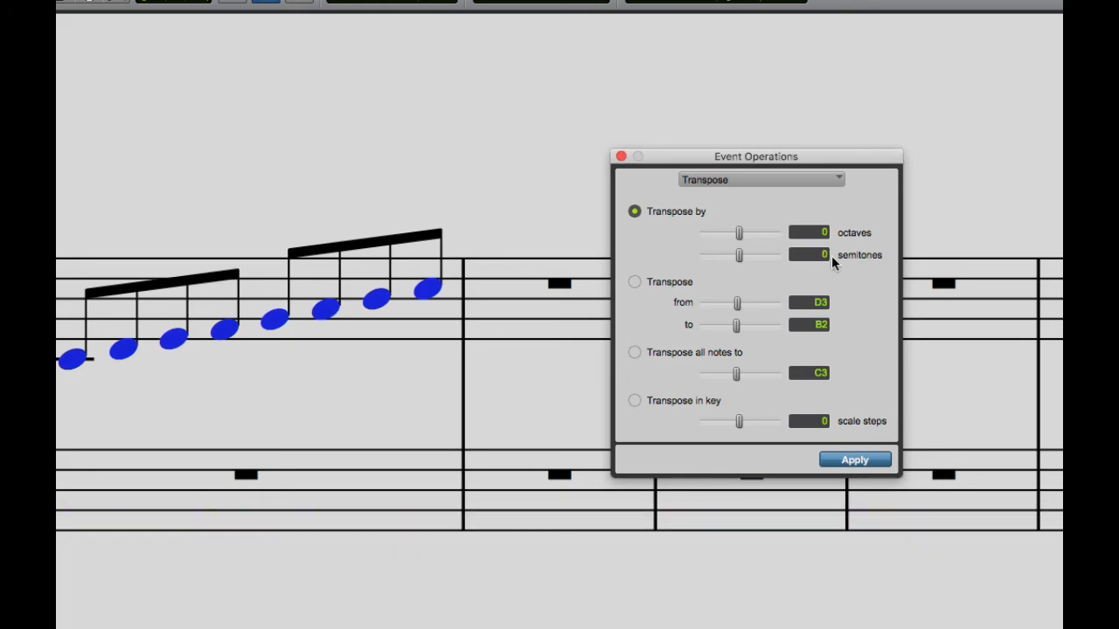
{"action": "left_click", "coordinate": [856, 457]}
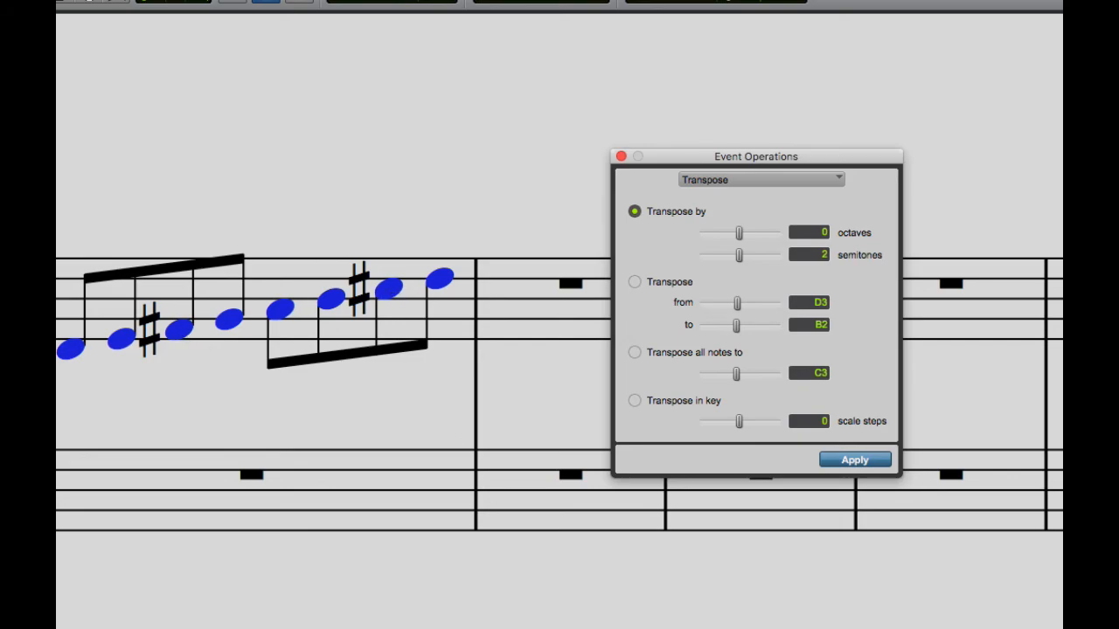
Switch to Preview to compare the semitone and scale-step numbering on the Keyboard w/Numbers image, and return to Pro Tools.
{"action": "key", "text": "super+Tab"}
{"action": "left_click_drag", "start_coordinate": [816, 530], "coordinate": [810, 91]}
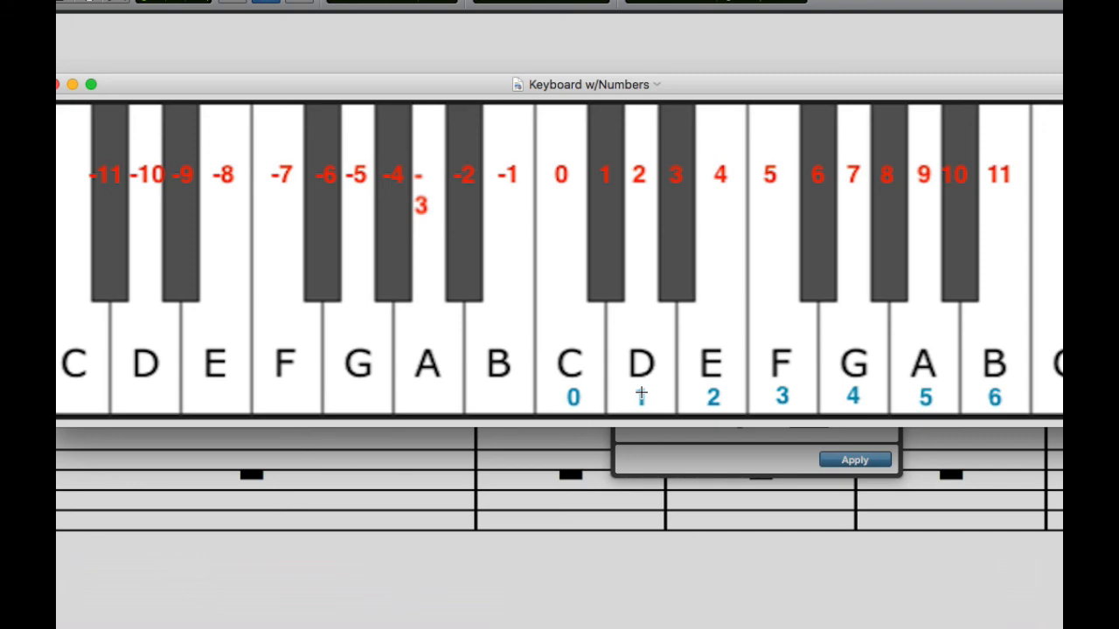
{"action": "left_click_drag", "start_coordinate": [575, 83], "coordinate": [704, 534]}
{"action": "left_click", "coordinate": [466, 3]}
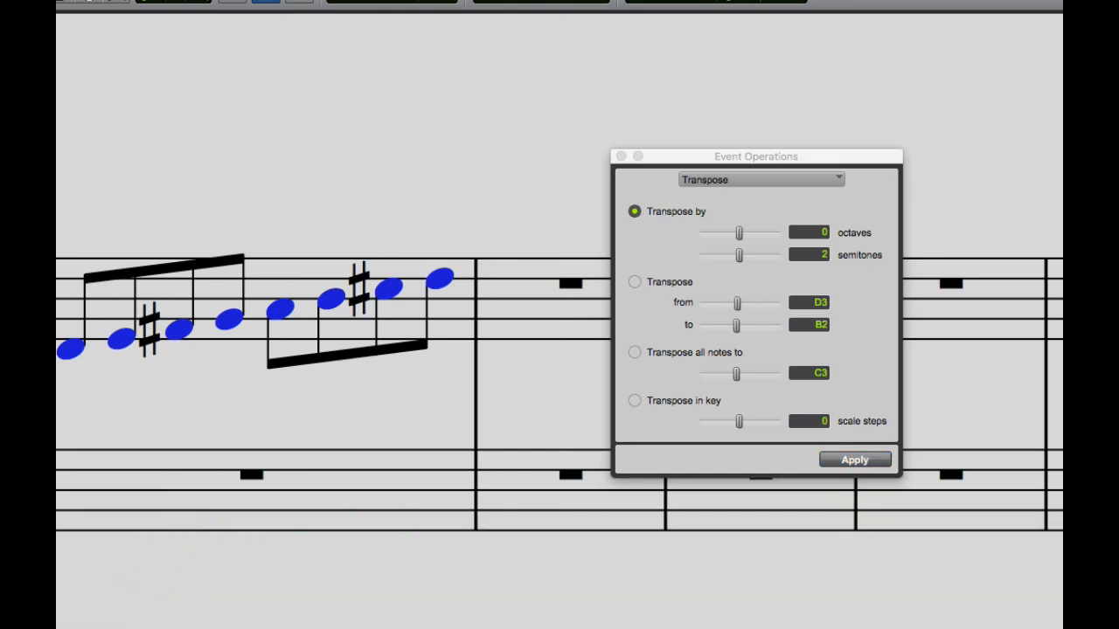
Undo the two-semitone transposition and choose the Transpose in key option.
{"action": "key", "text": "super+z"}
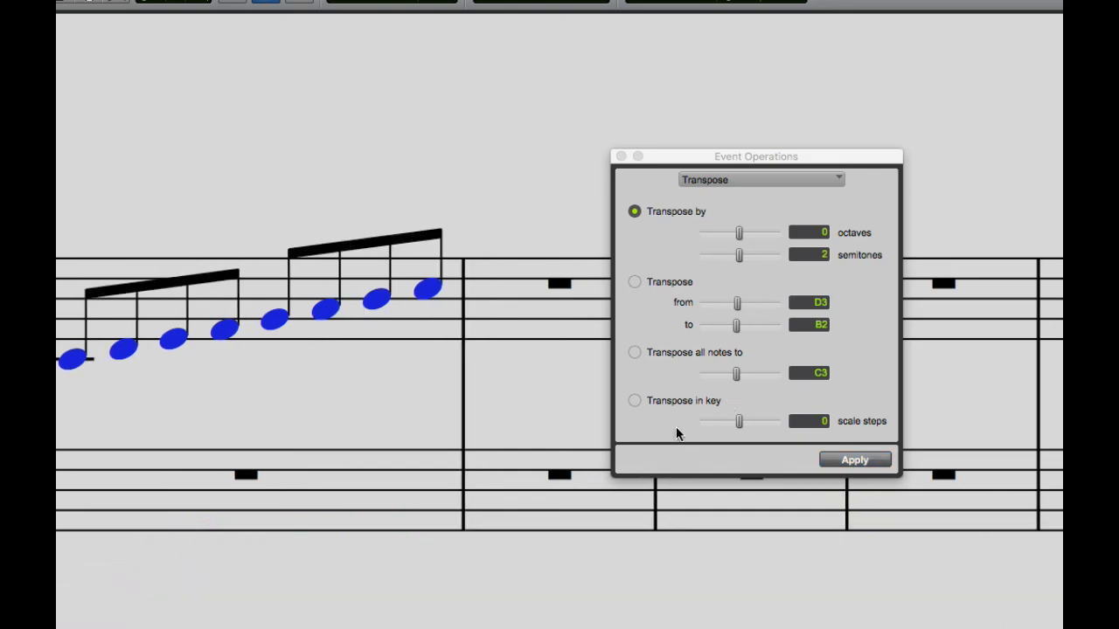
{"action": "left_click", "coordinate": [634, 401]}
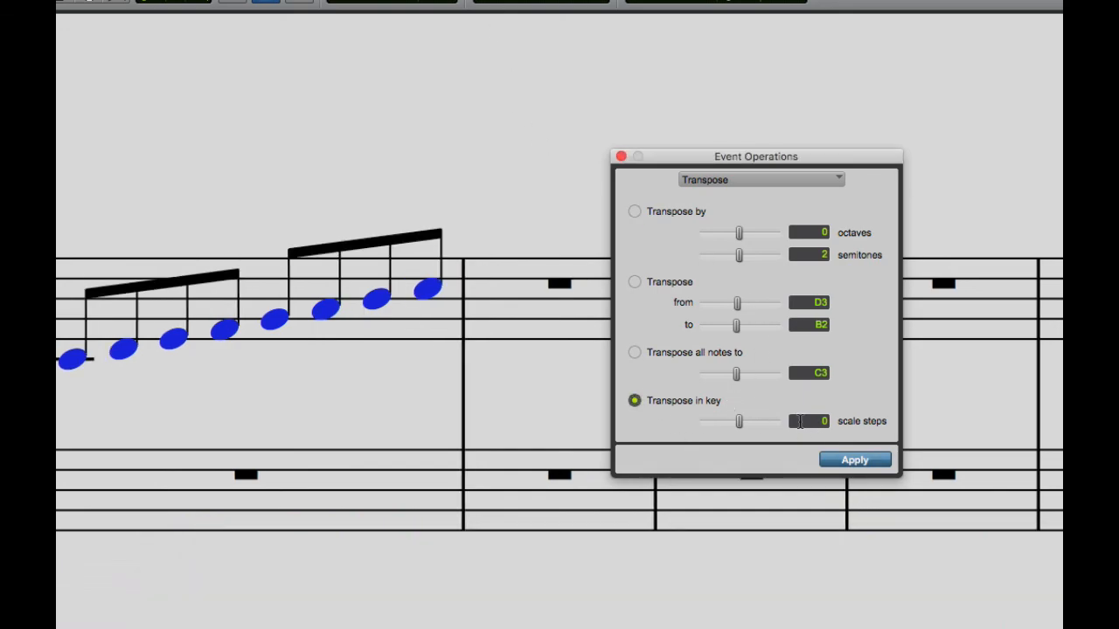
Switch to Preview to study the blue scale-step numbers on the Keyboard w/Numbers image, and return to Pro Tools.
{"action": "key", "text": "super+Tab"}
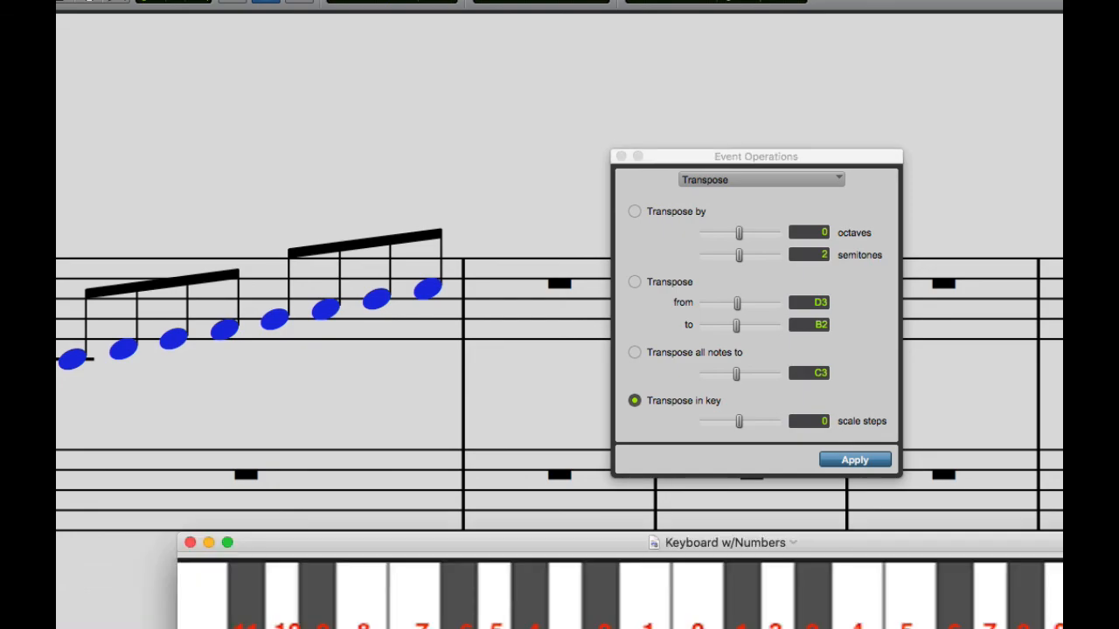
{"action": "left_click_drag", "start_coordinate": [839, 543], "coordinate": [715, 14]}
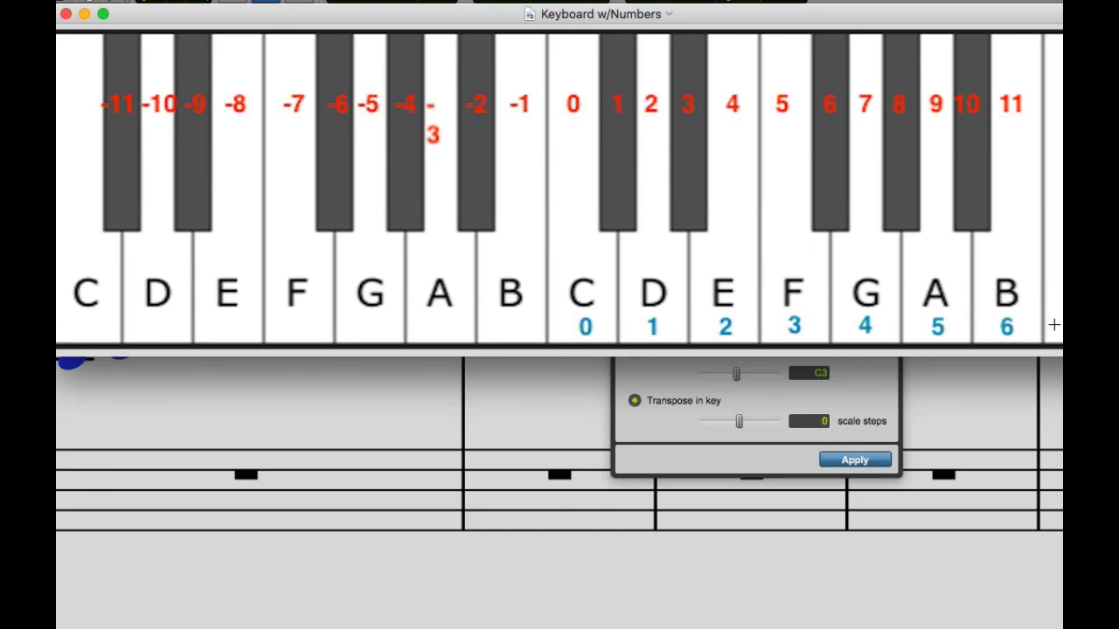
{"action": "left_click_drag", "start_coordinate": [892, 23], "coordinate": [953, 499]}
{"action": "left_click", "coordinate": [730, 124]}
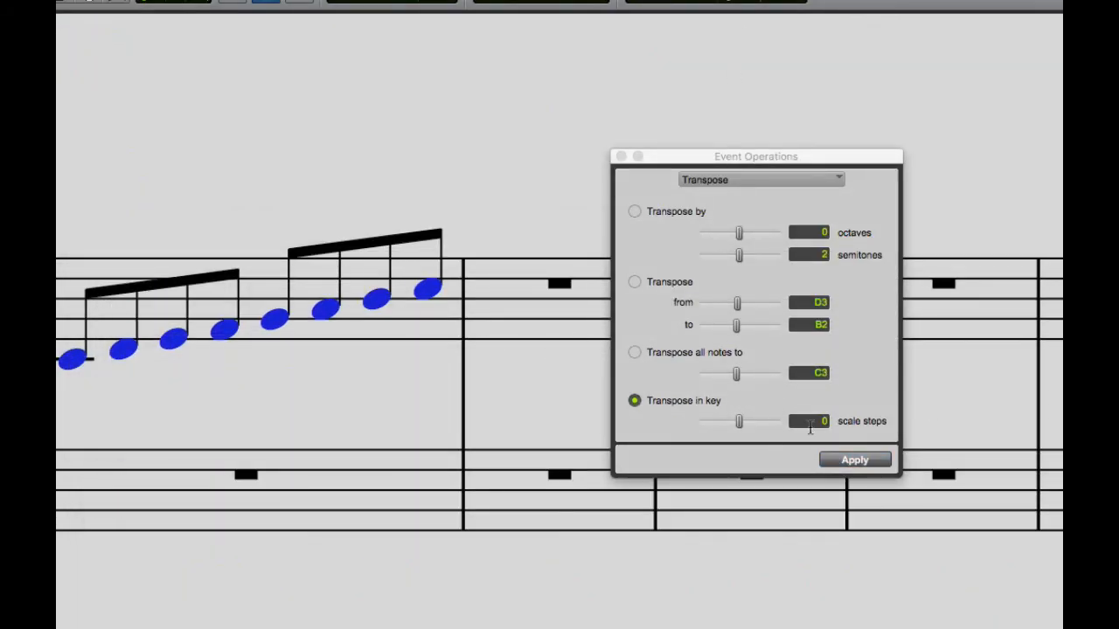
Transpose the selected notes in key by 1 scale step and play back the result.
{"action": "left_click", "coordinate": [814, 423]}
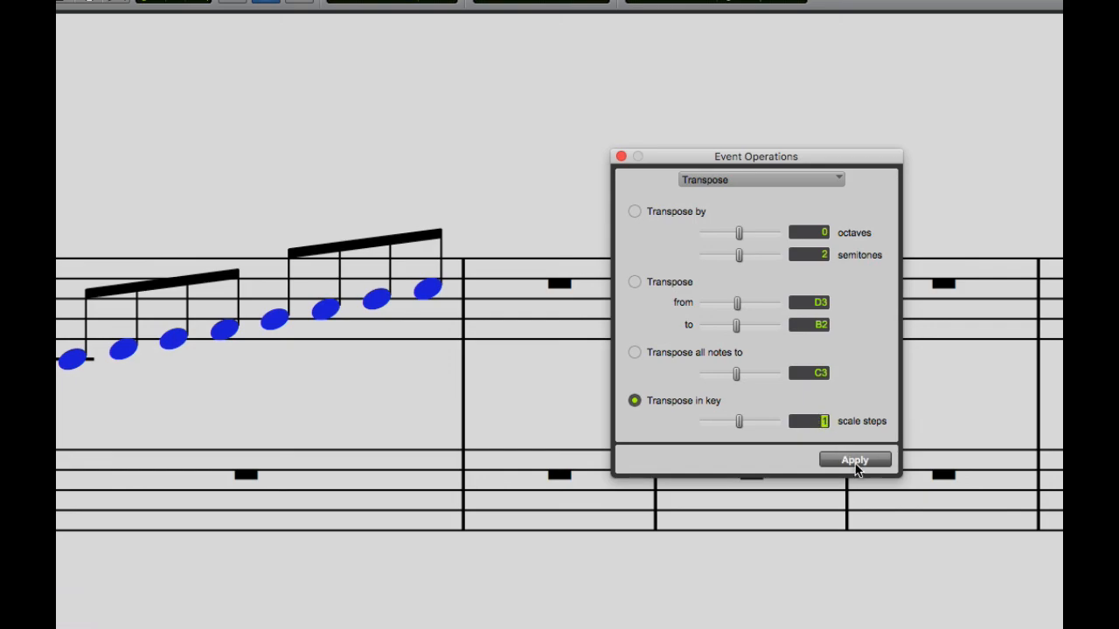
{"action": "left_click", "coordinate": [854, 461]}
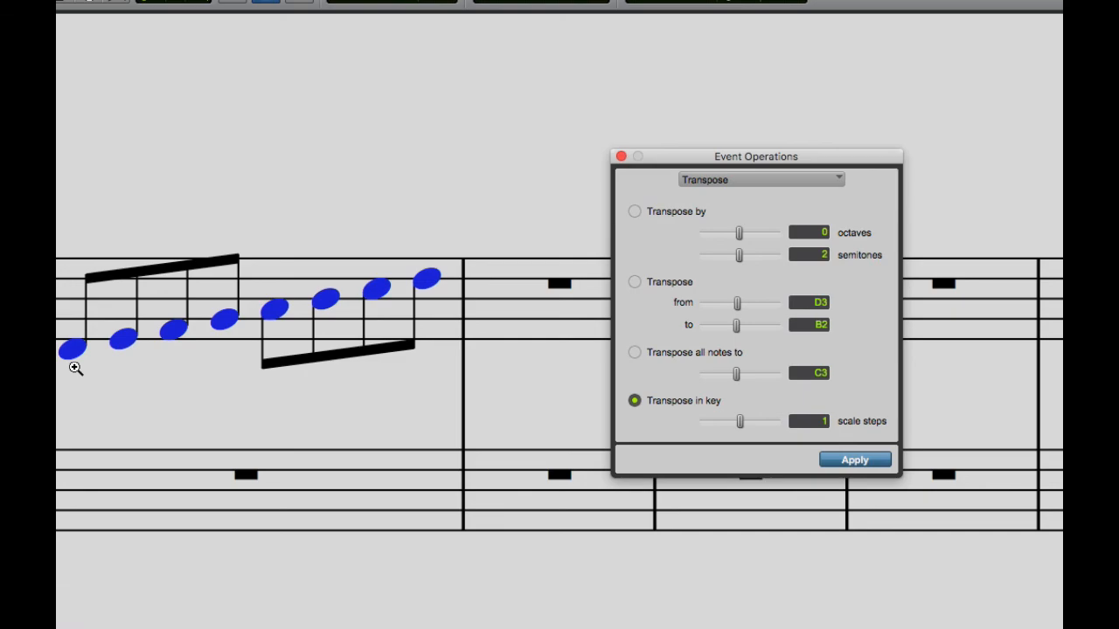
{"action": "key", "text": "space"}
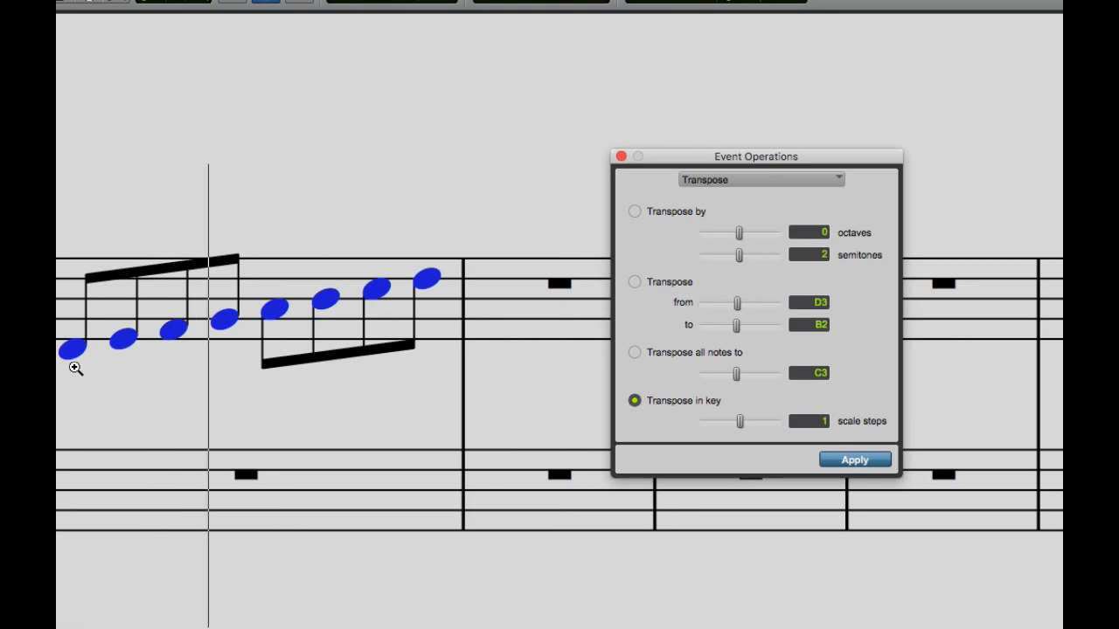